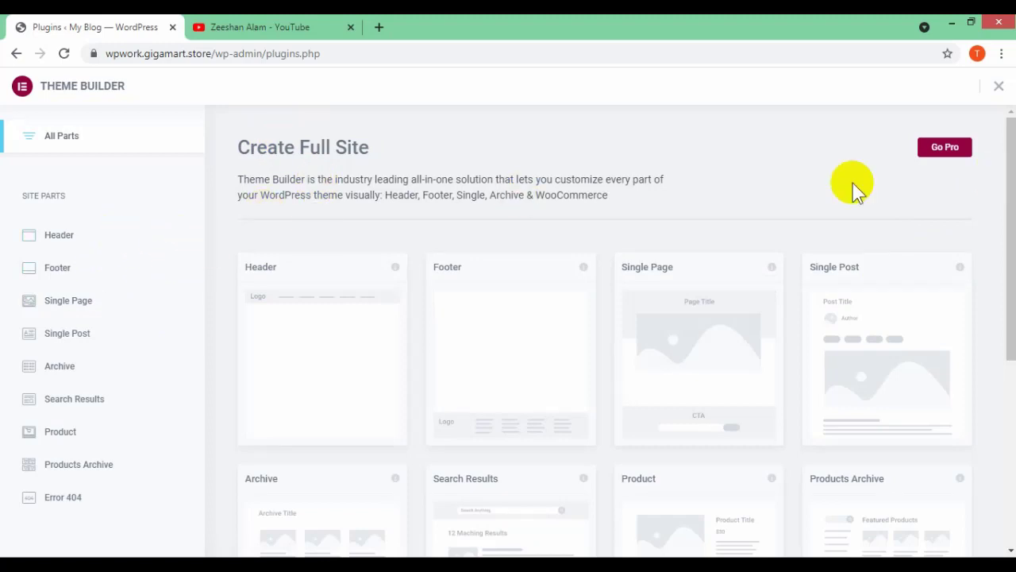
Leave the Theme Builder for the WordPress dashboard and open the page for adding new plugins
left_click(16, 53)
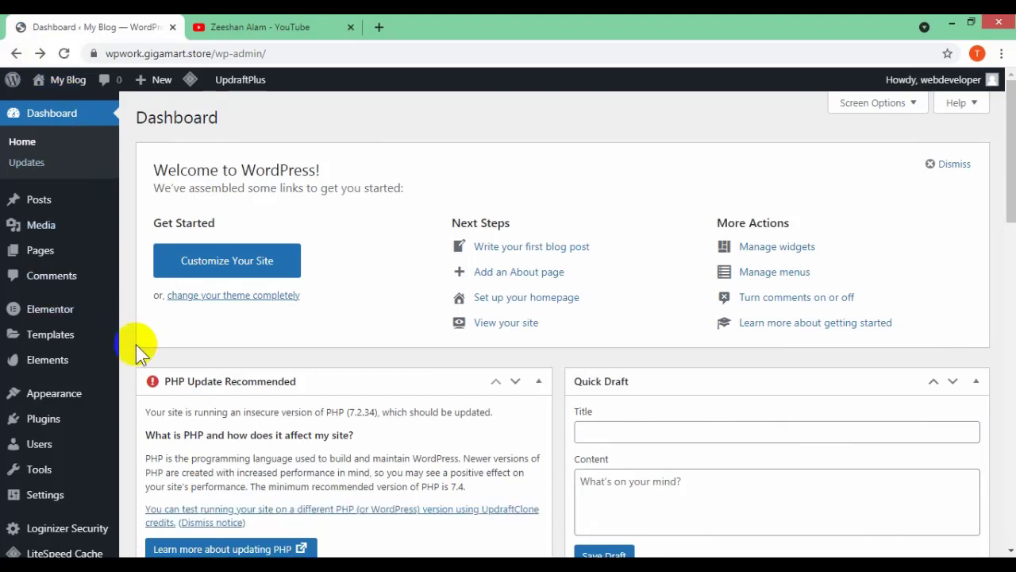
left_click(104, 312)
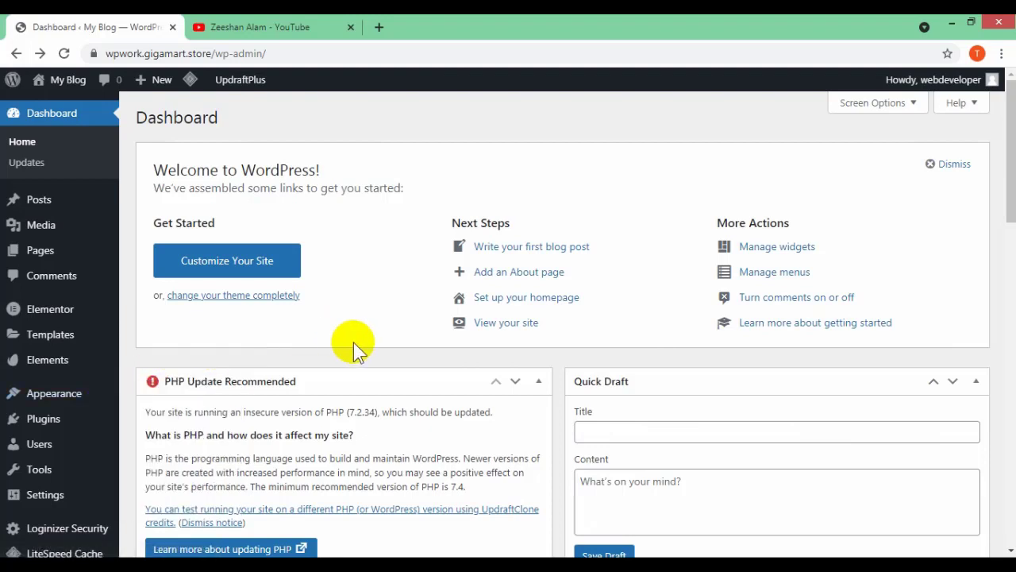
scroll(353, 342, "down", 1)
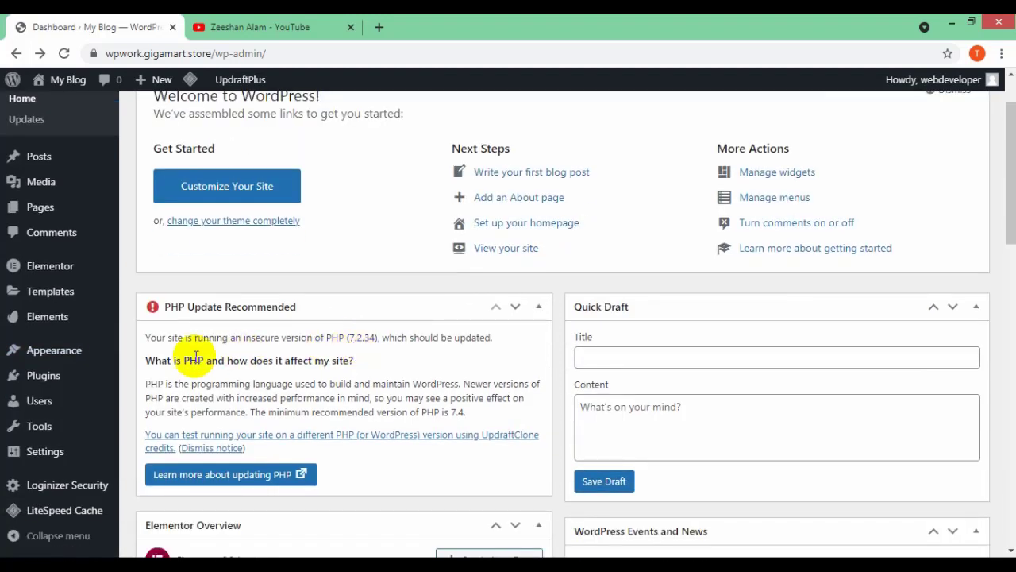
left_click(205, 402)
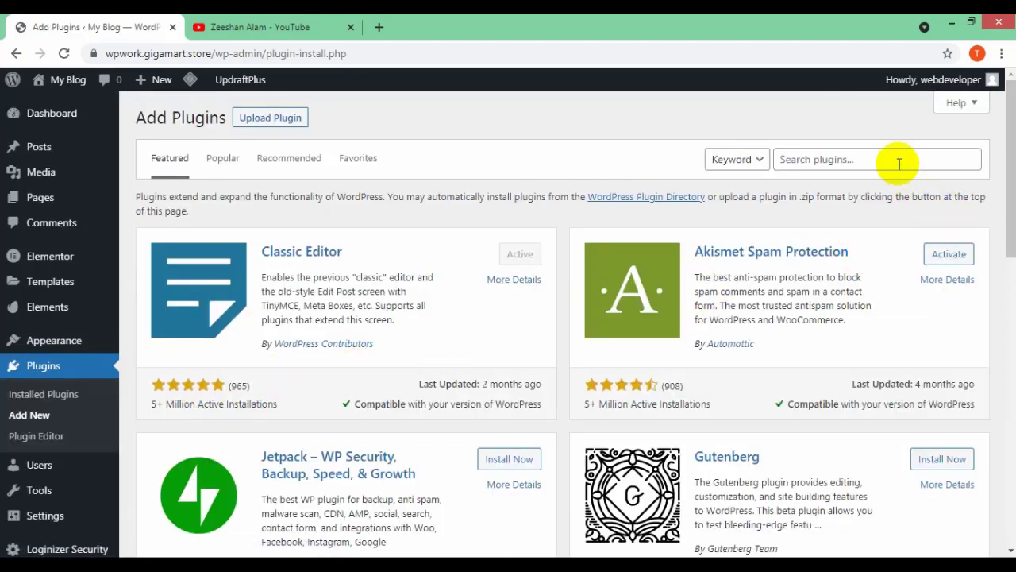
Search the plugin directory for "elementor kit", then install and activate the Elements kit Elementor addons plugin
left_click(893, 160)
type("el")
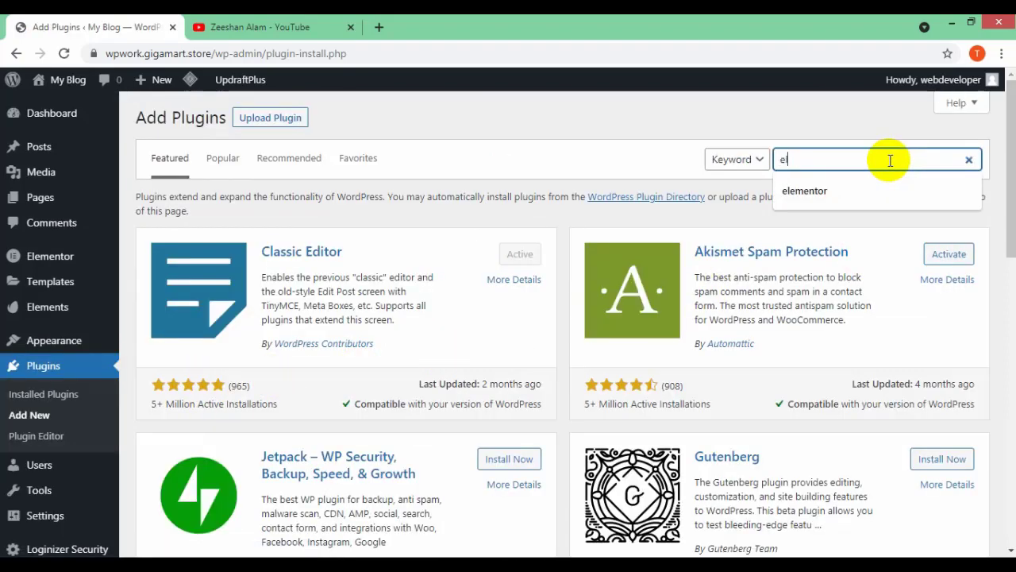
left_click(858, 199)
type("kit")
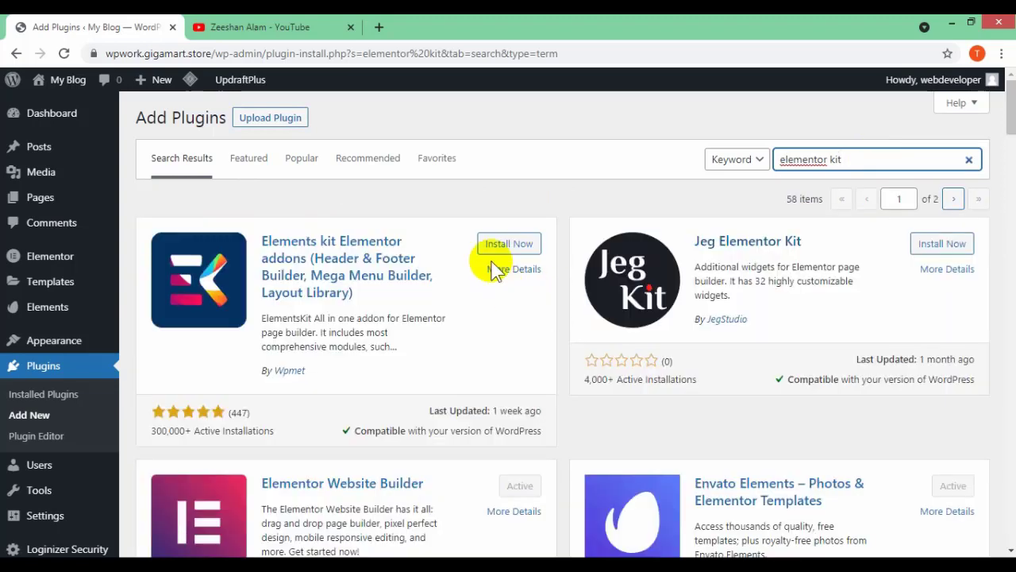
left_click(495, 249)
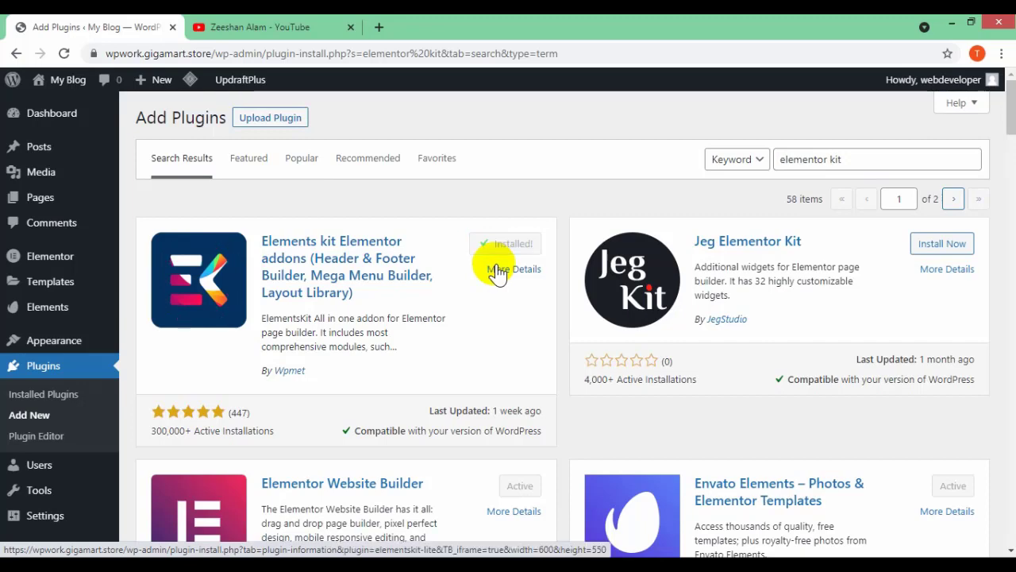
left_click(510, 252)
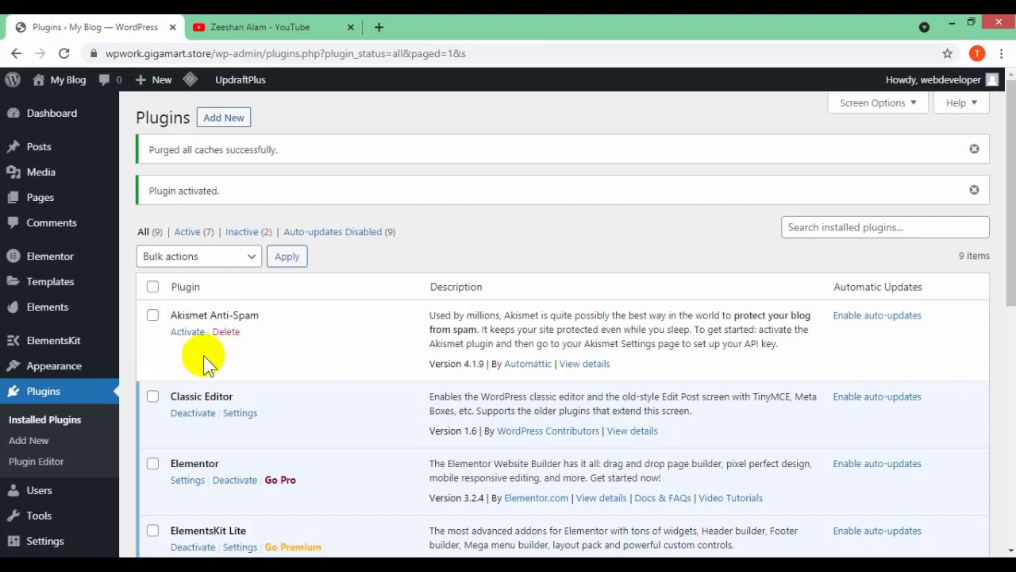
Open ElementsKit's Header Footer templates and filter the list to headers only
left_click(105, 350)
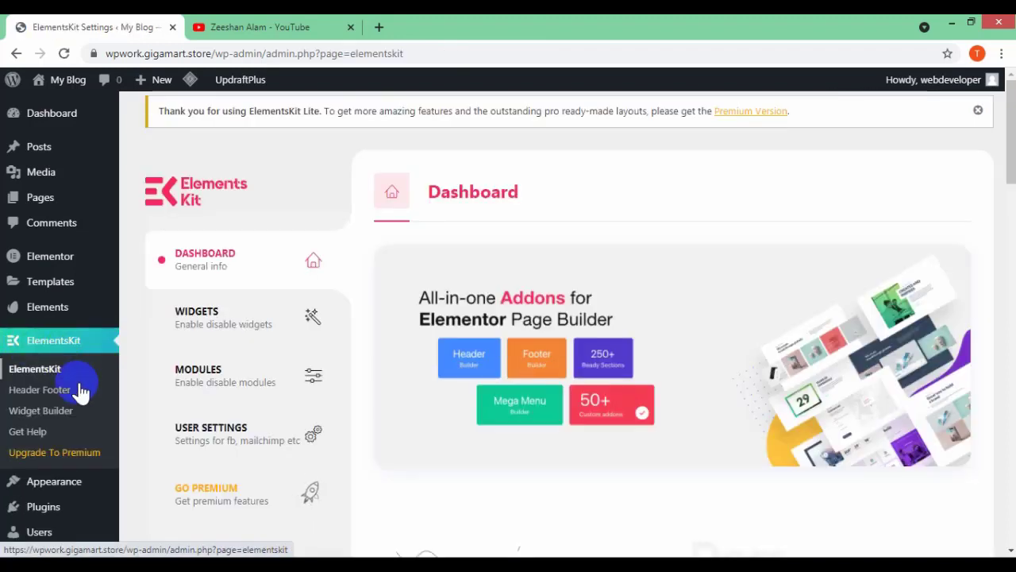
left_click(68, 392)
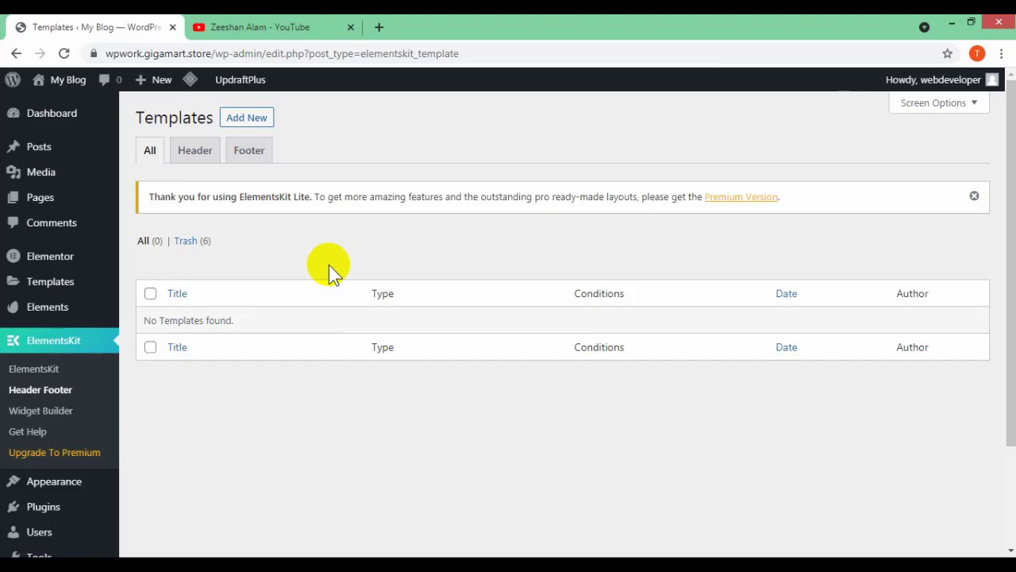
left_click(207, 157)
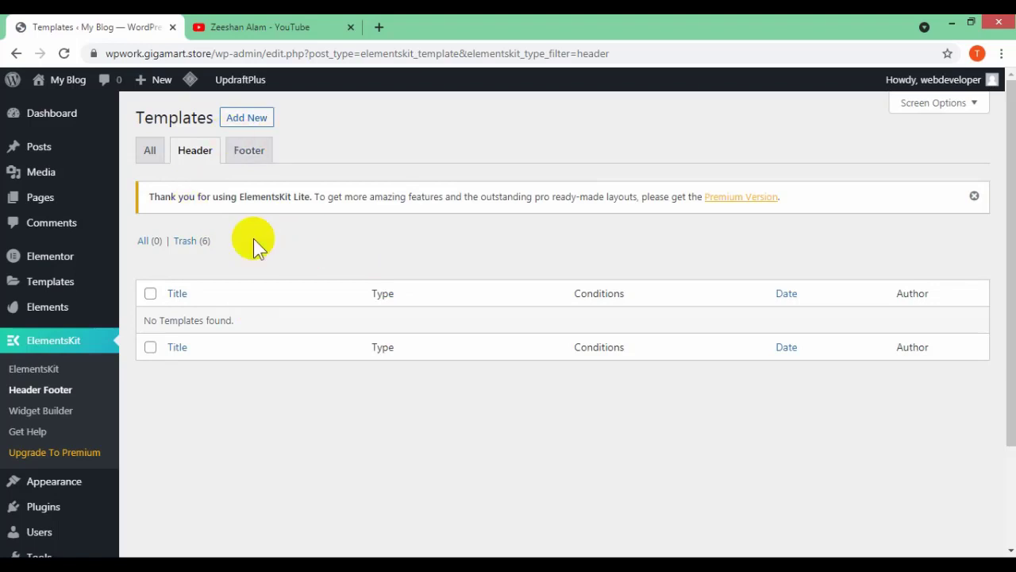
Create a template titled "header" of type Header with the condition Entire Site, switch its activation on and save it
left_click(251, 117)
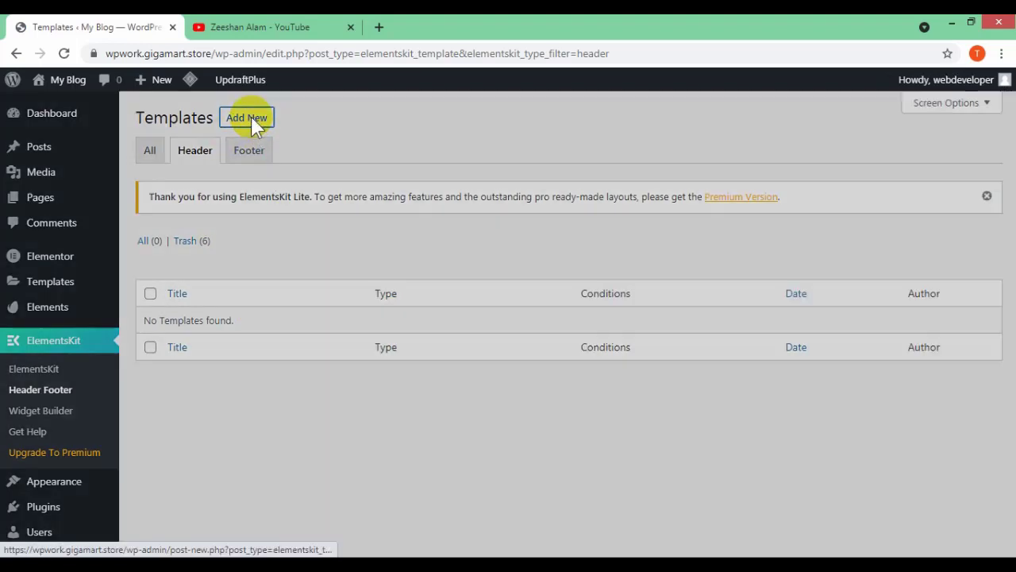
left_click(486, 199)
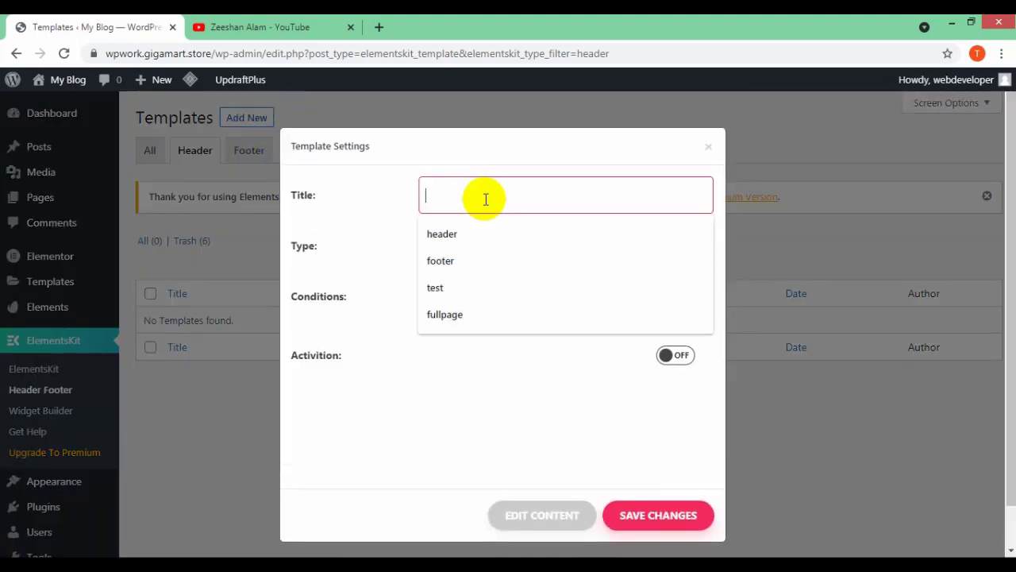
key("Down")
key("Return")
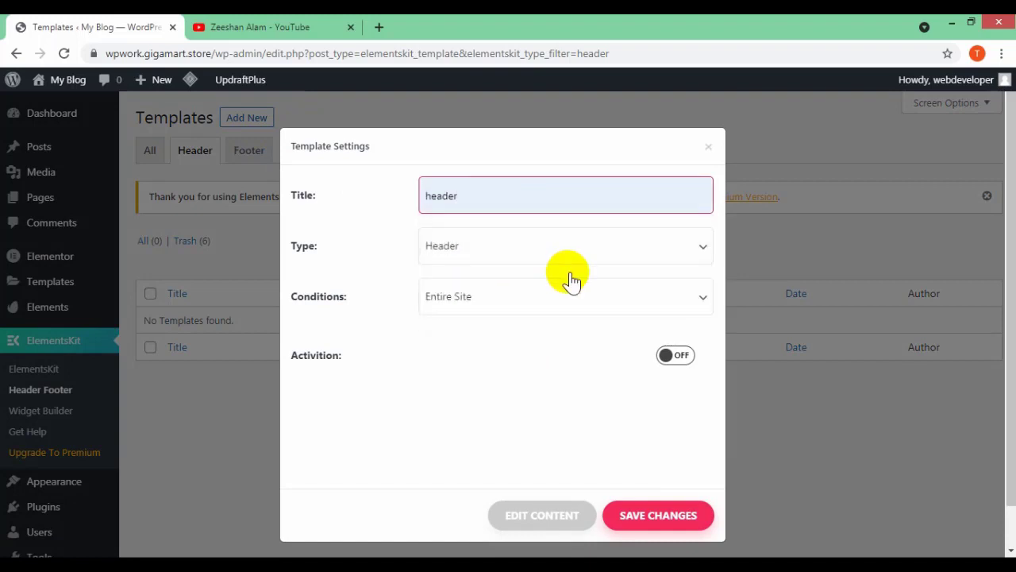
left_click(600, 310)
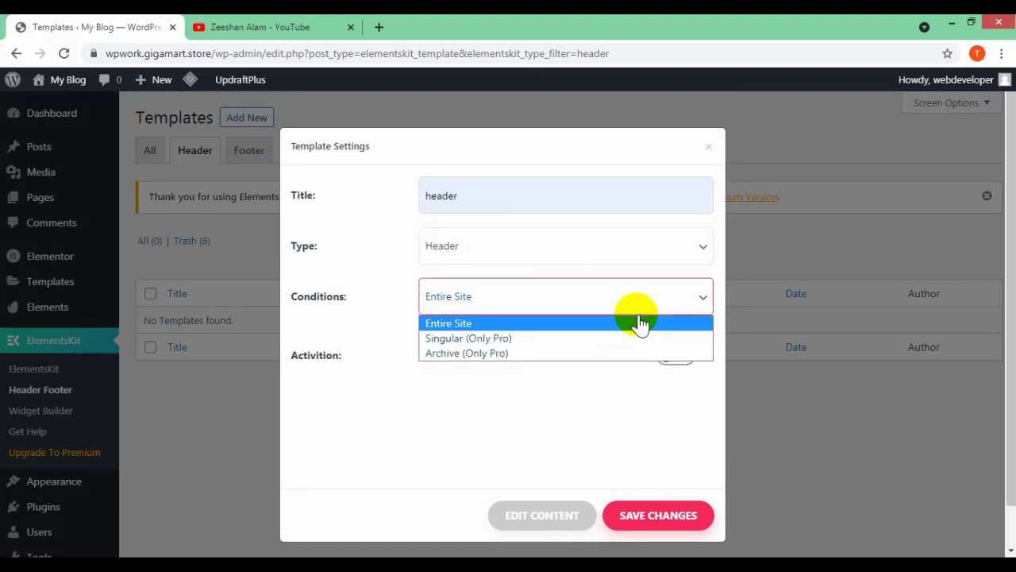
left_click(539, 325)
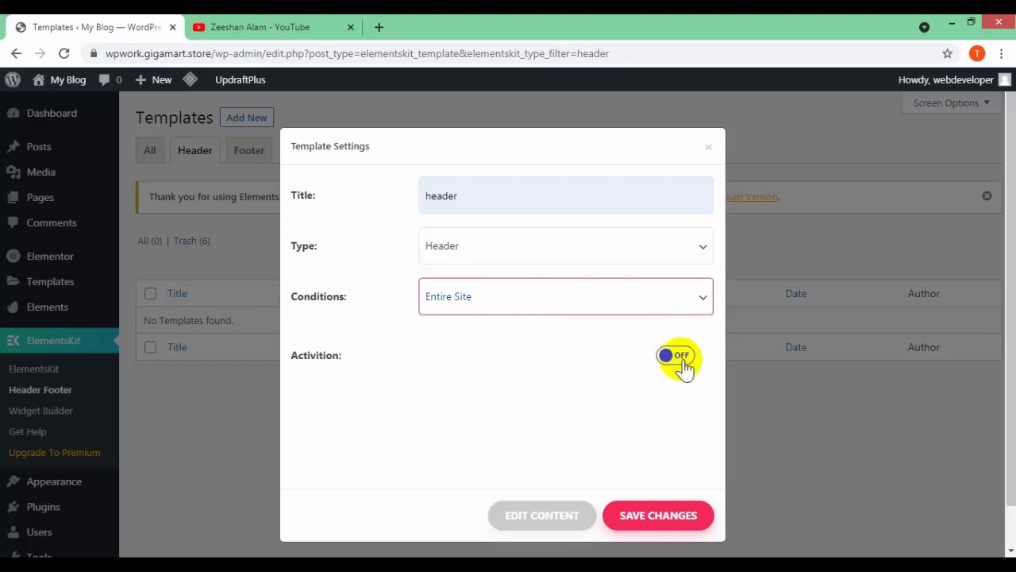
left_click(676, 356)
left_click(690, 520)
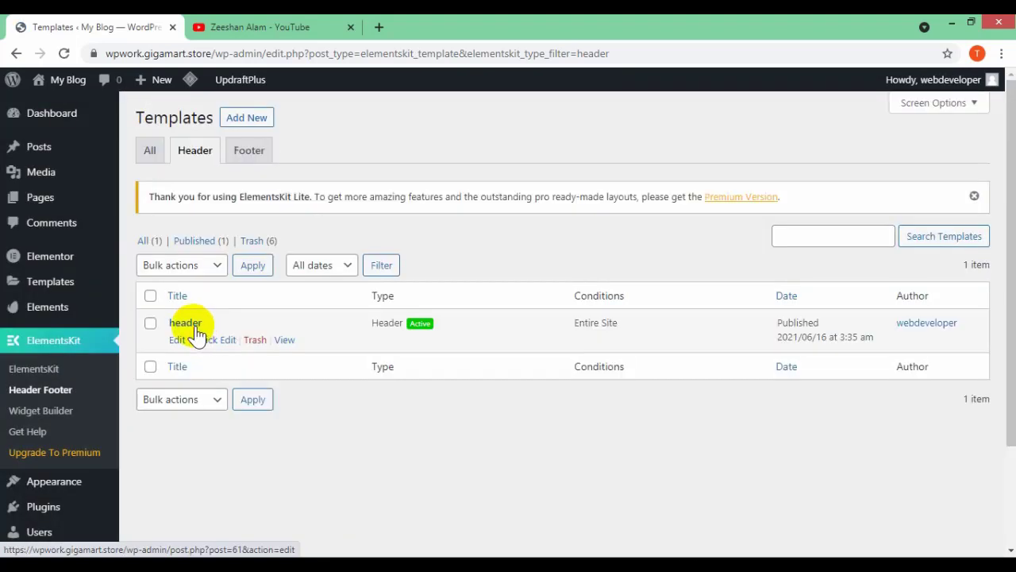
Open the header template's content for editing and insert the ElementsKit library section "Header – Section 4"
left_click(176, 340)
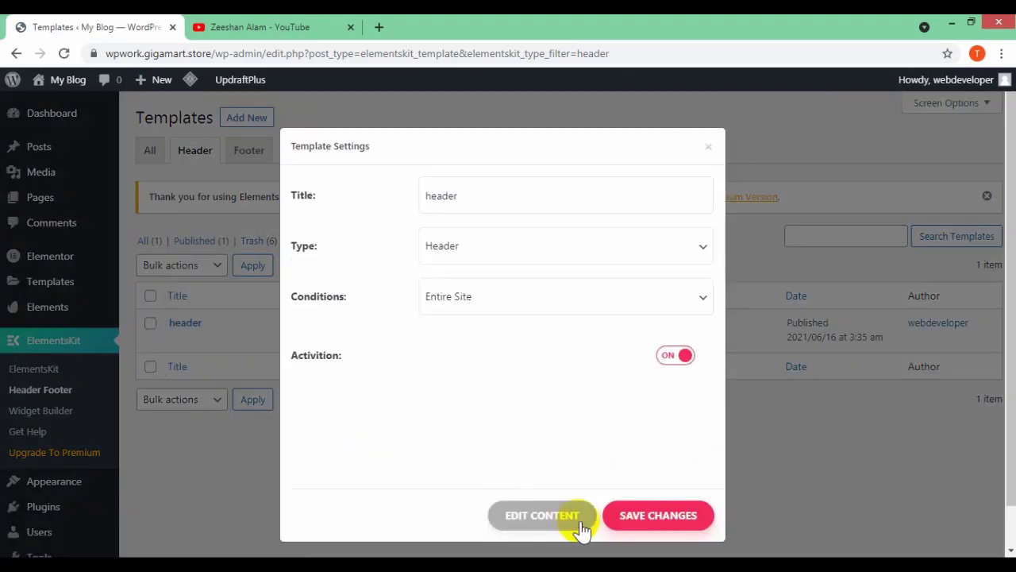
left_click(582, 518)
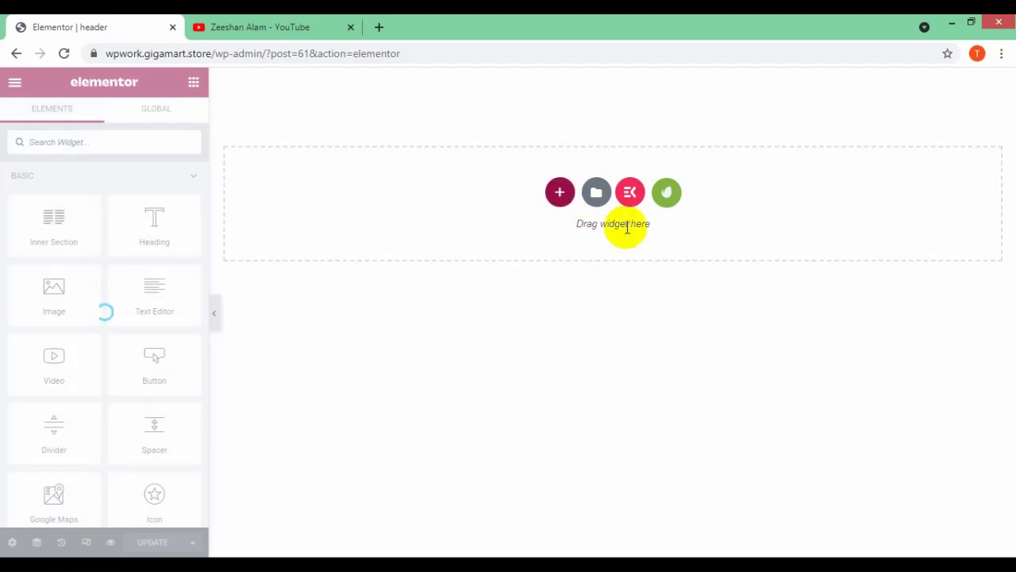
left_click(631, 193)
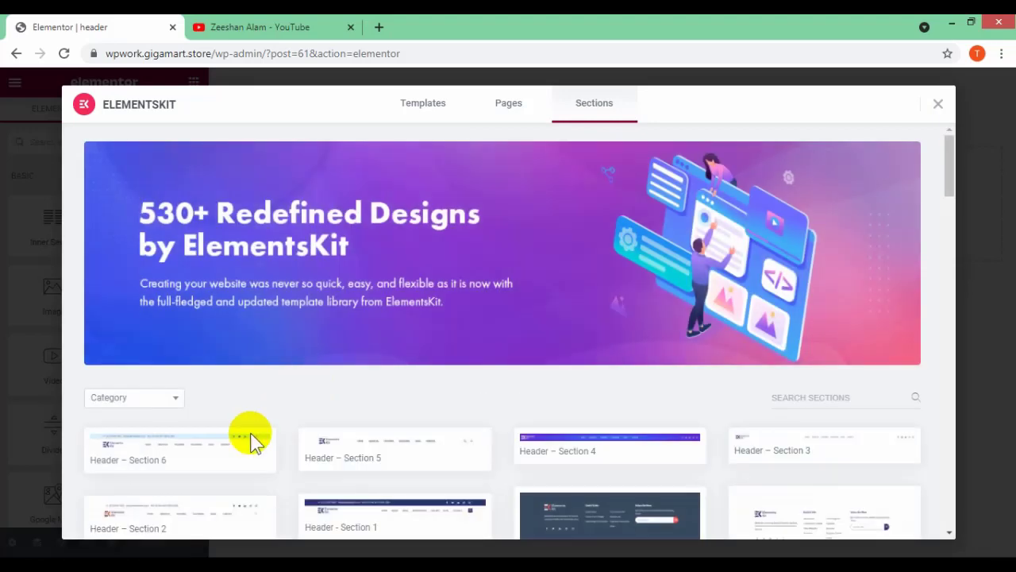
mouse_move(150, 463)
scroll(143, 469, "down", 1)
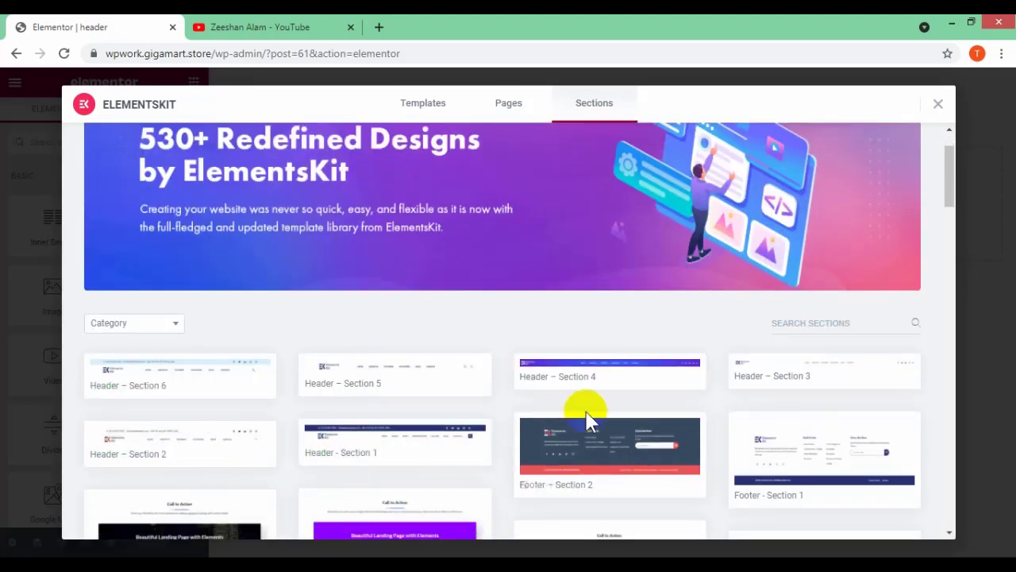
mouse_move(770, 397)
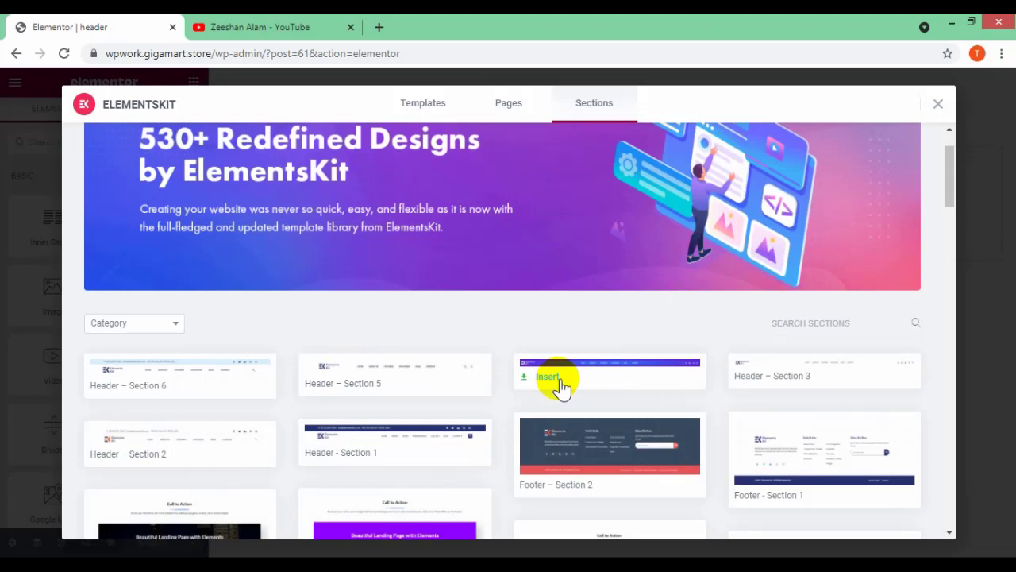
left_click(560, 382)
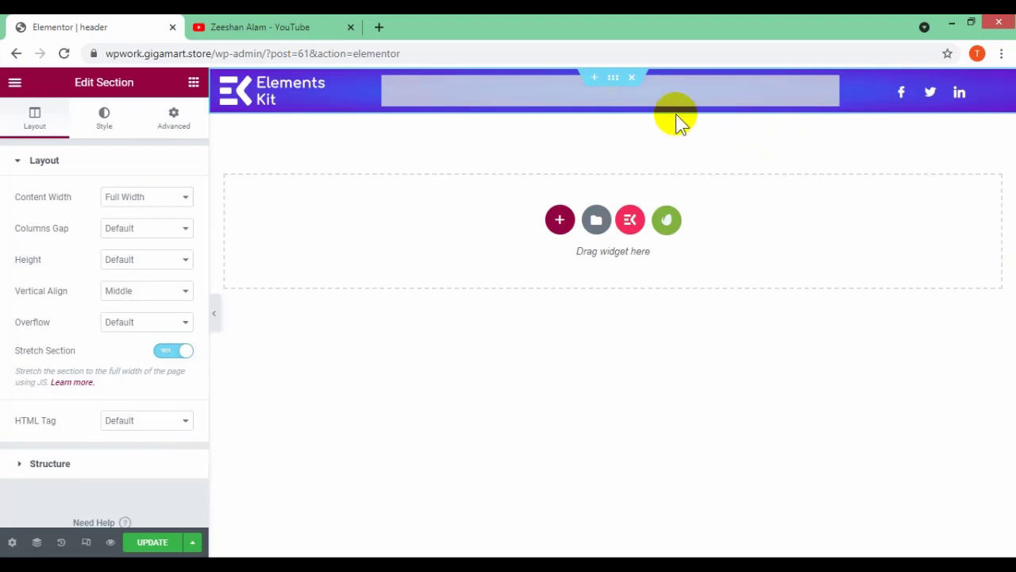
Assign the "primary" menu to the Nav menu widget in the header section
left_click(510, 88)
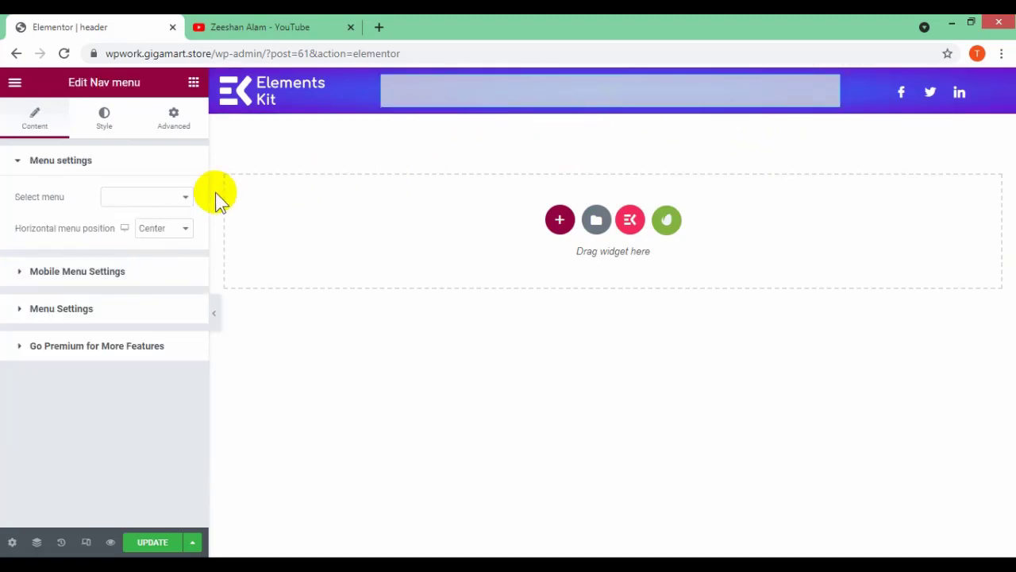
left_click(184, 199)
left_click(187, 200)
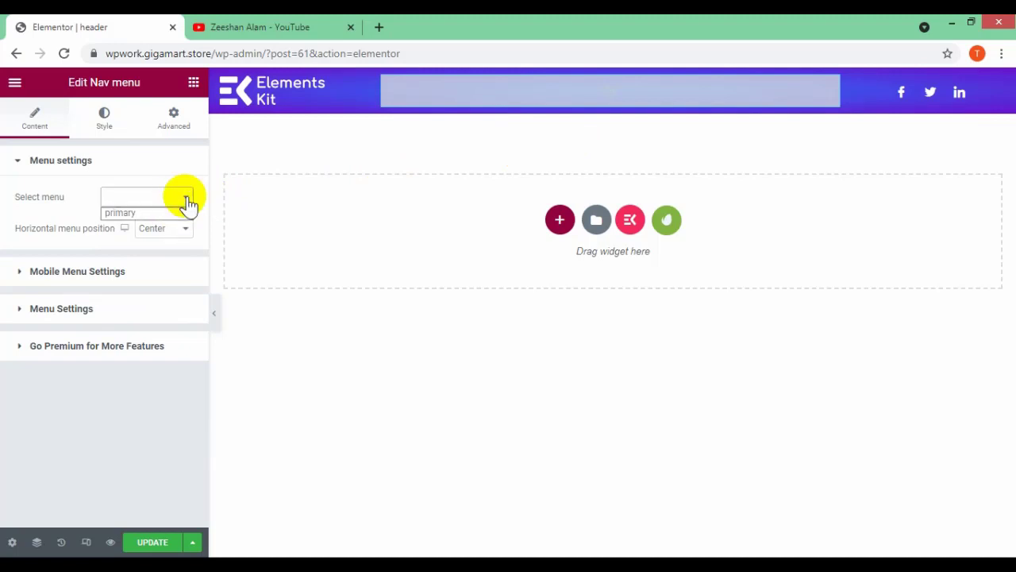
left_click(184, 212)
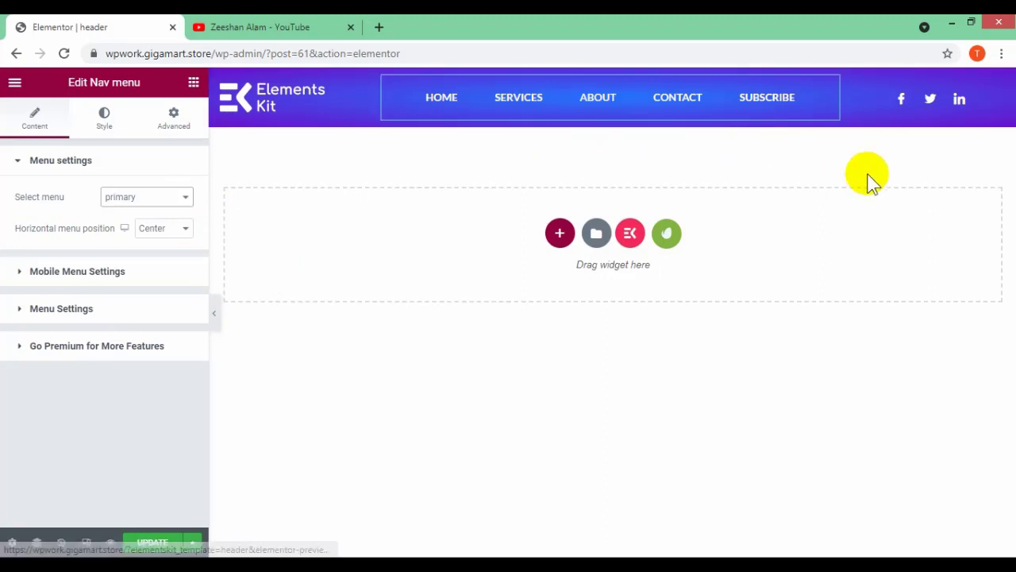
Centre the logo image in the mobile layout, update the header template and return to the desktop layout
left_click(85, 542)
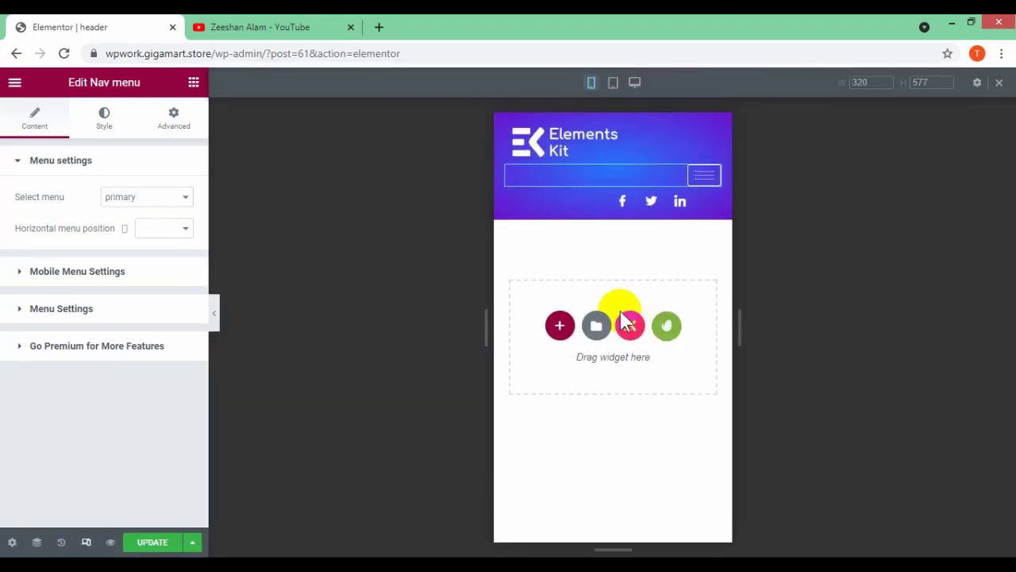
left_click(602, 152)
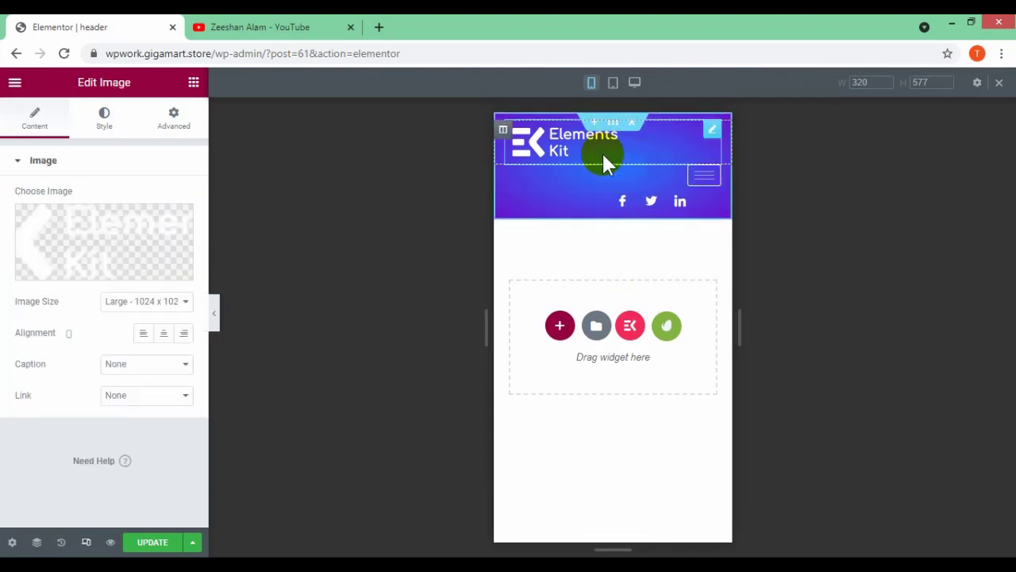
left_click(164, 333)
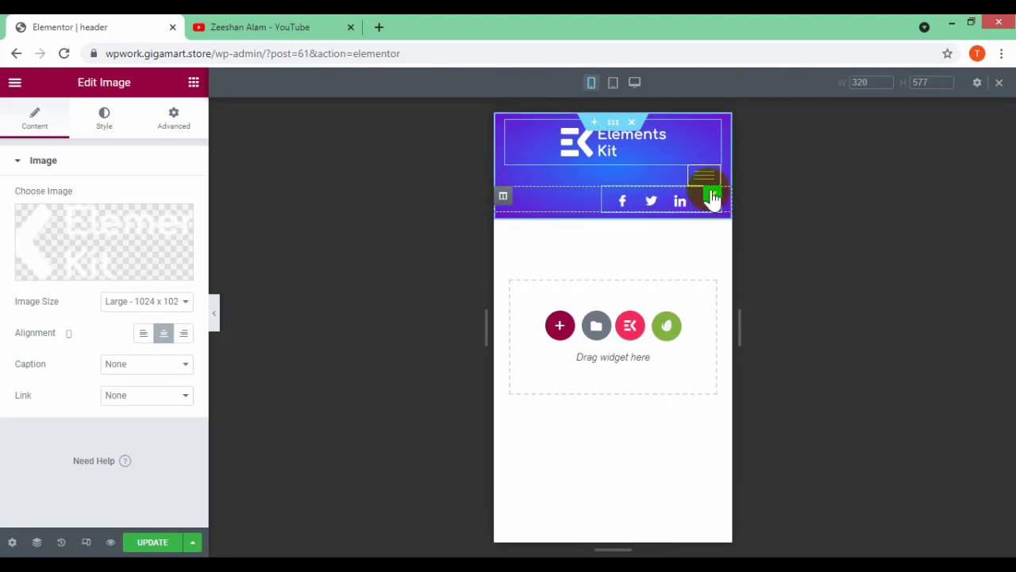
left_click(713, 198)
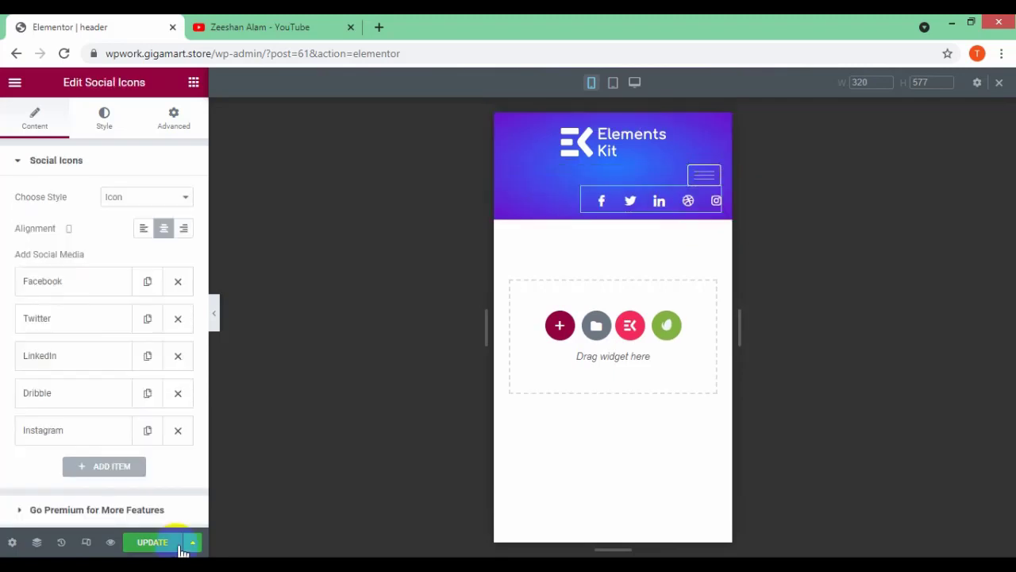
left_click(155, 543)
left_click(85, 542)
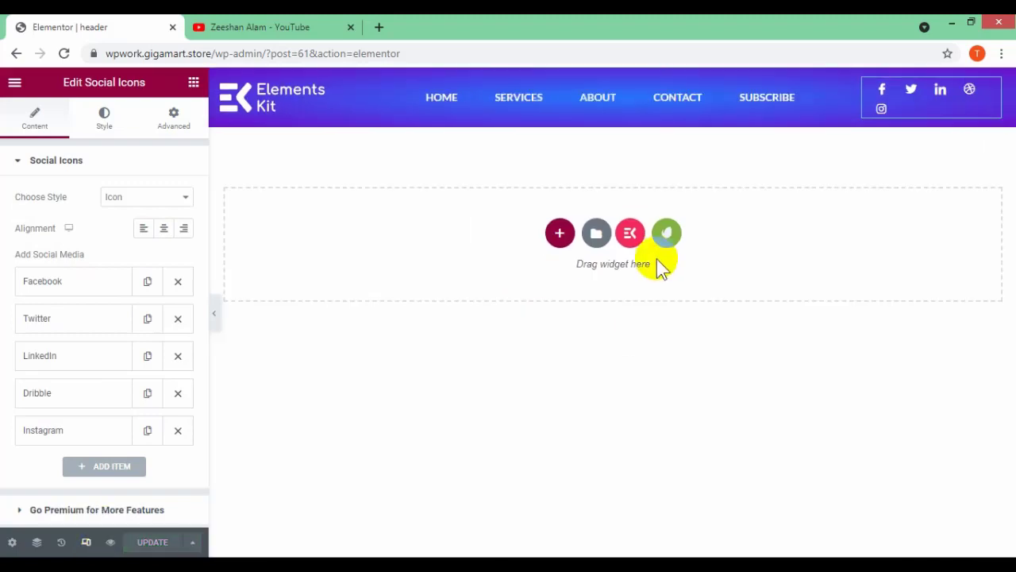
Examine the header template's live page, leaving the Elementor editor for the ElementsKit template list
left_click_drag(212, 54, 90, 62)
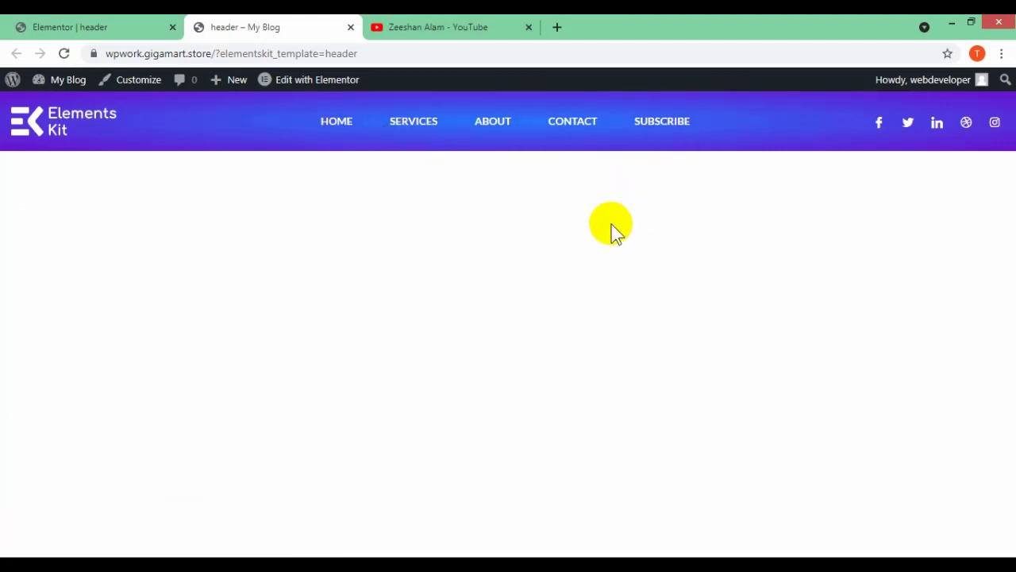
left_click(150, 26)
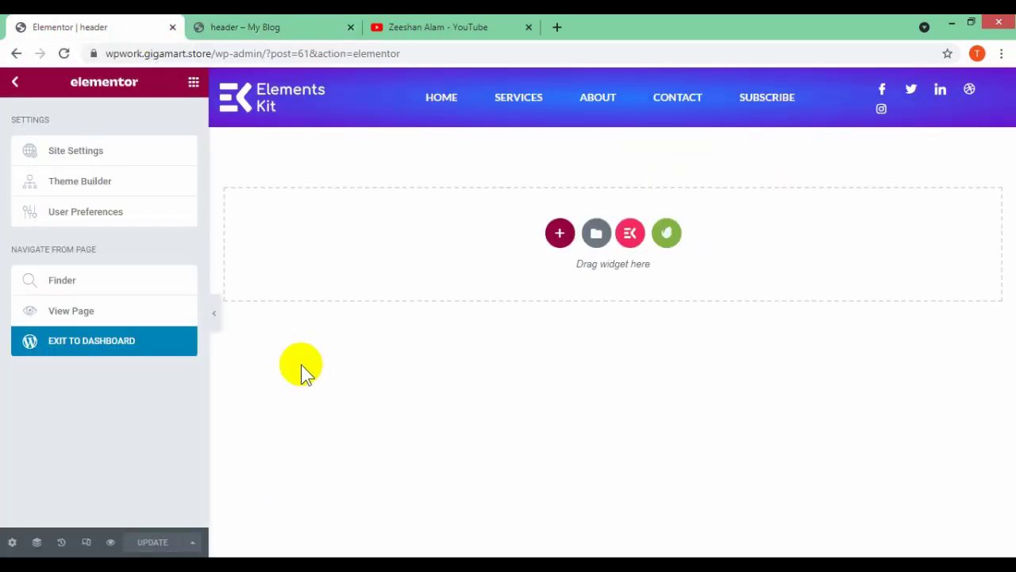
left_click(16, 54)
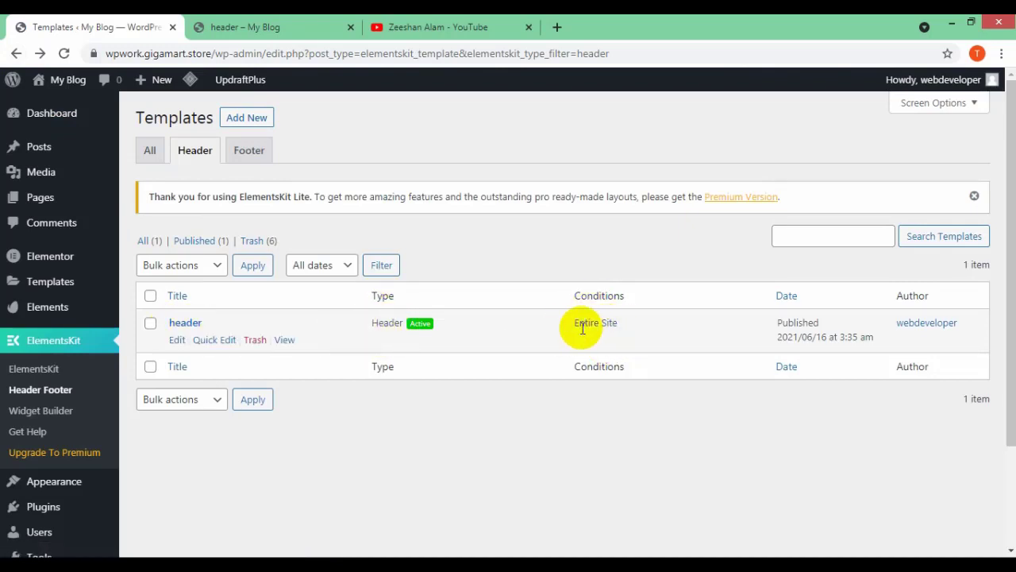
left_click(290, 26)
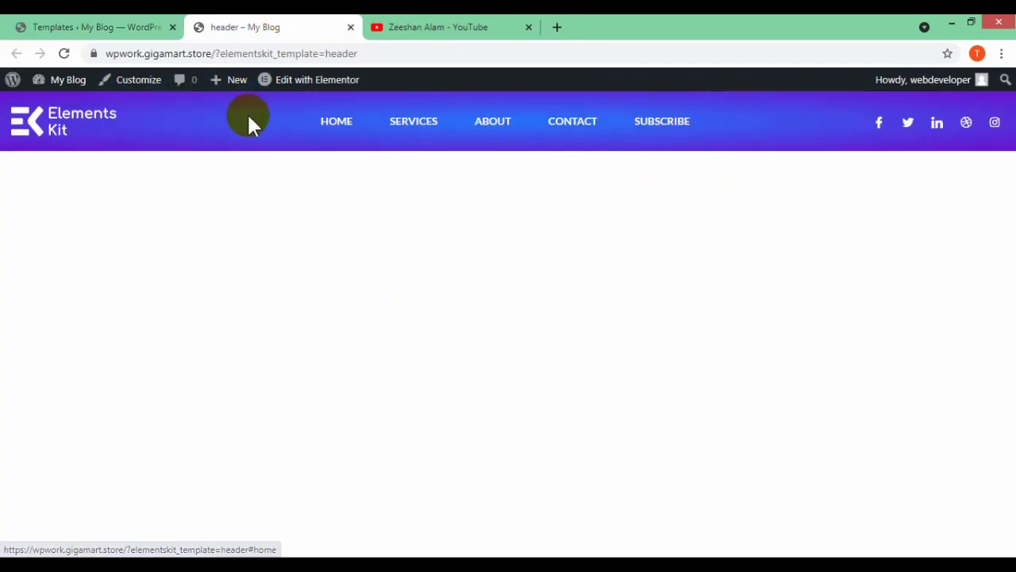
Create an activated ElementsKit template titled "footer" with type Footer and condition Entire Site, and open its content for editing
left_click(132, 27)
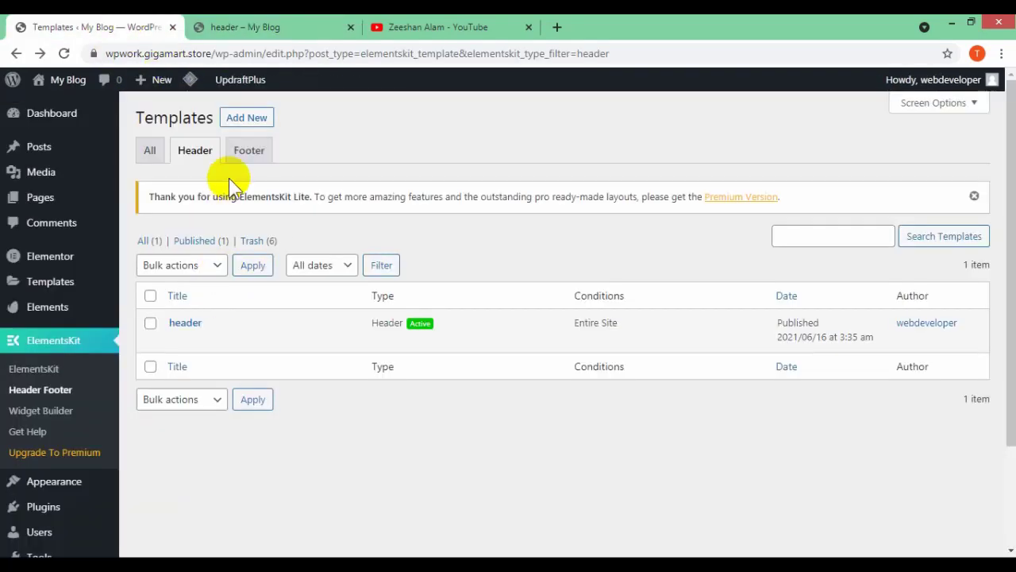
left_click(261, 157)
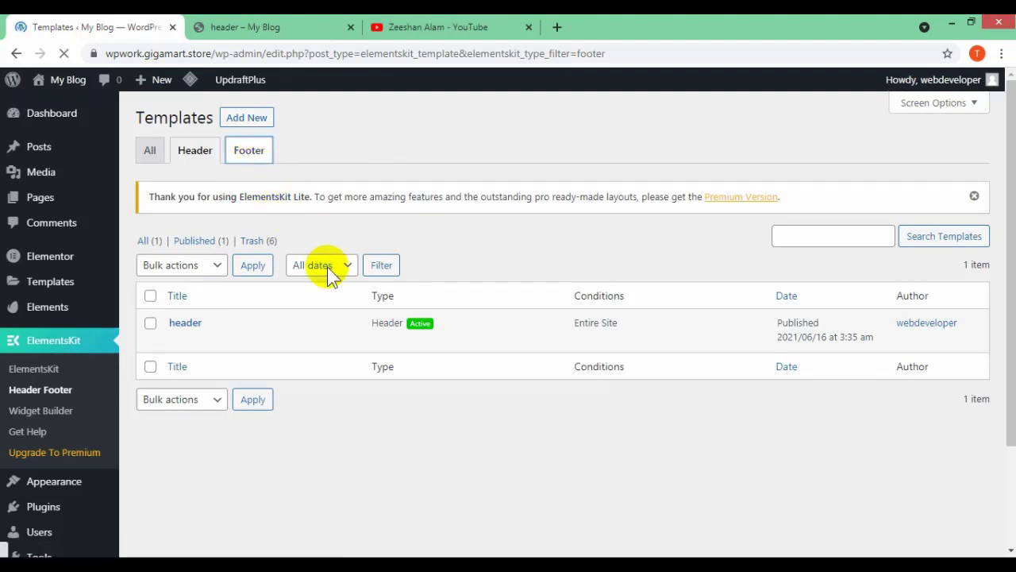
left_click(251, 121)
left_click(521, 300)
left_click(521, 300)
left_click(516, 254)
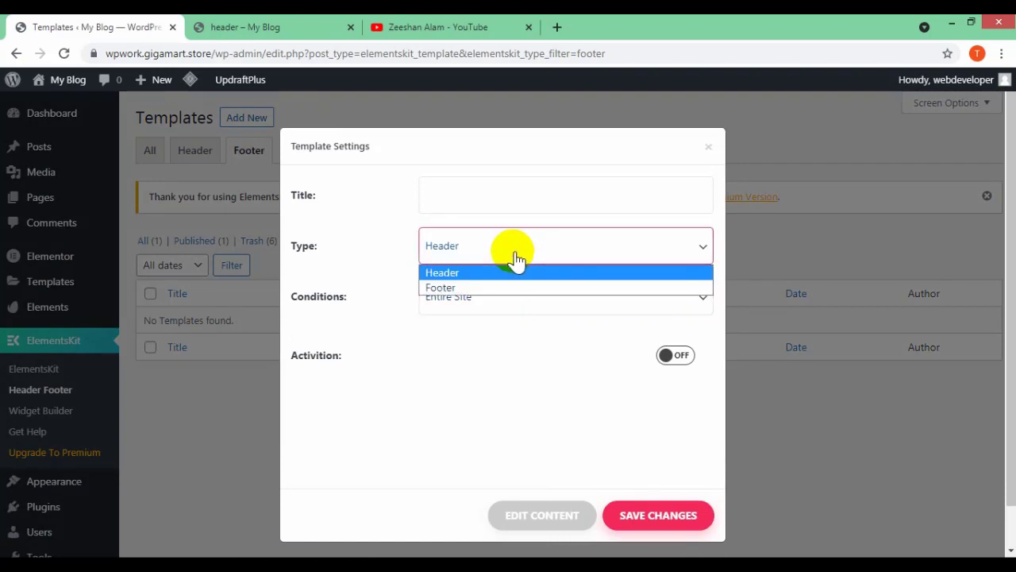
left_click(509, 287)
left_click(495, 192)
type("footer")
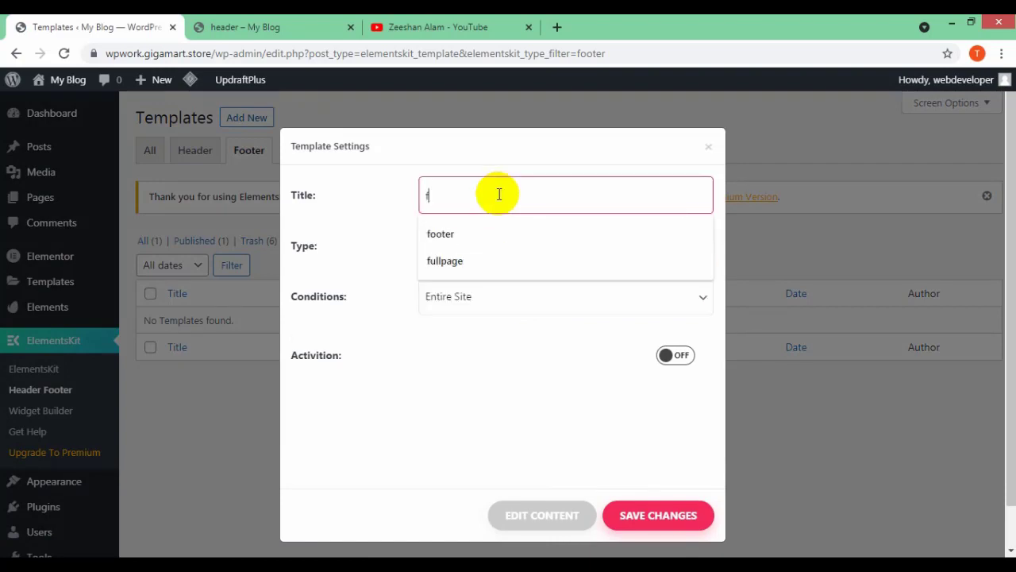
left_click(692, 358)
left_click(697, 513)
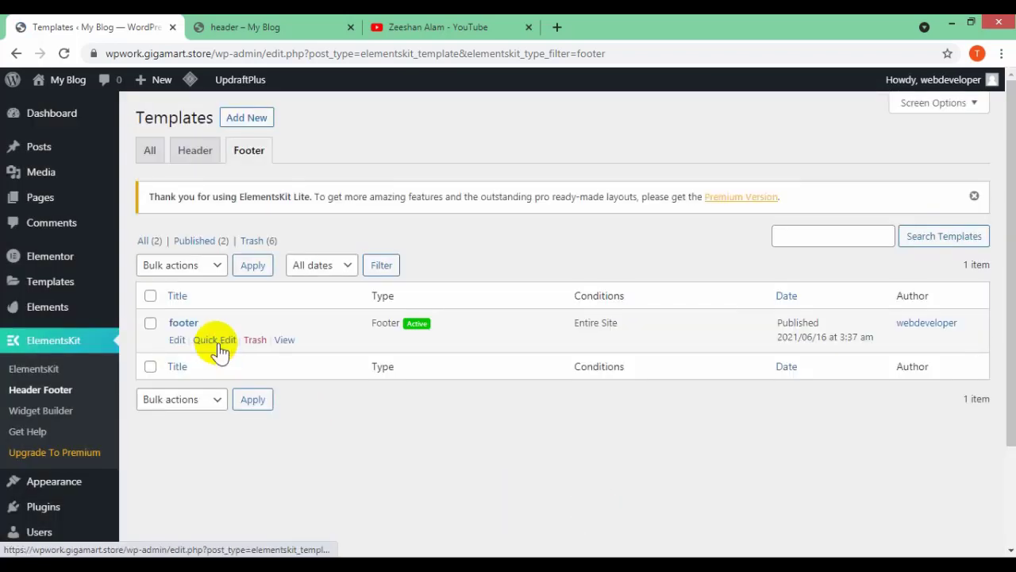
left_click(177, 340)
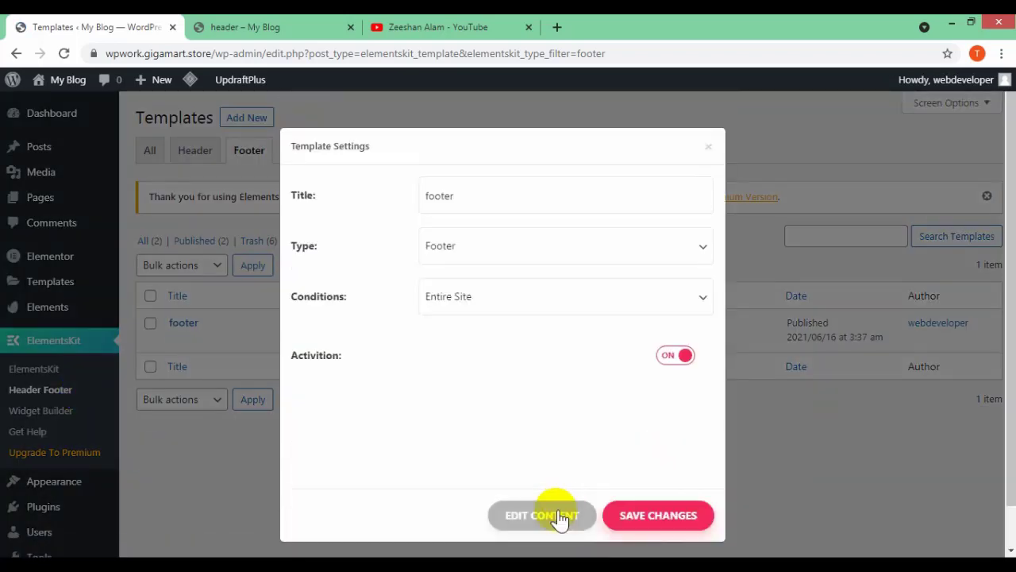
left_click(582, 516)
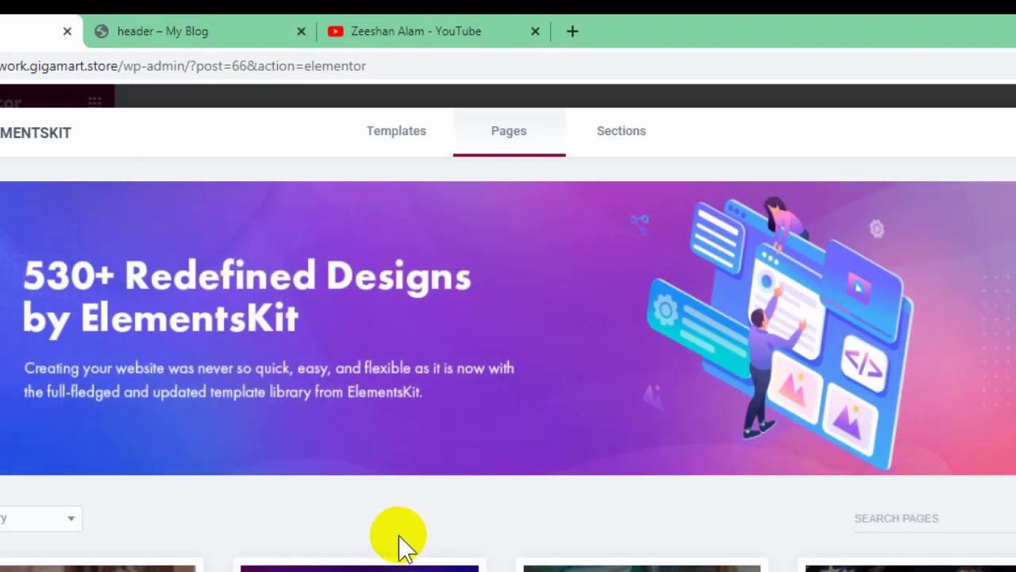
Examine the Footer sections offered in the ElementsKit library, and close the library without inserting one
left_click(617, 140)
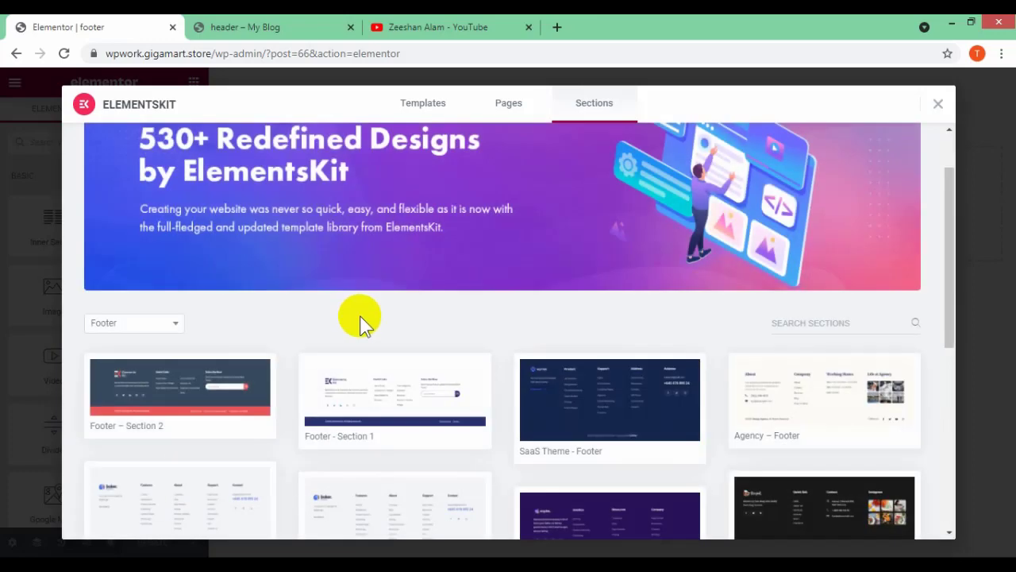
scroll(157, 313, "down", 2)
scroll(157, 450, "down", 1)
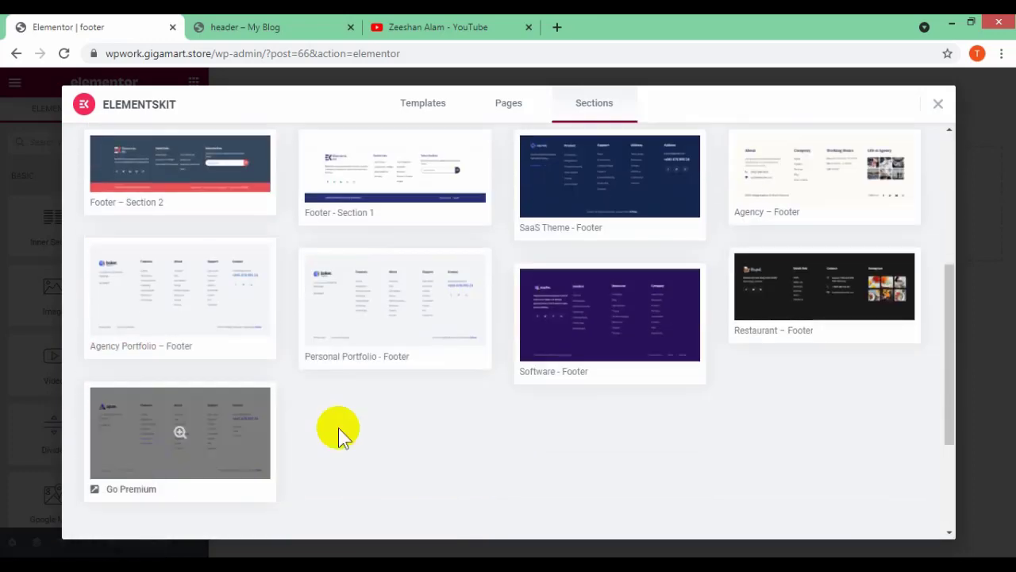
scroll(399, 335, "up", 1)
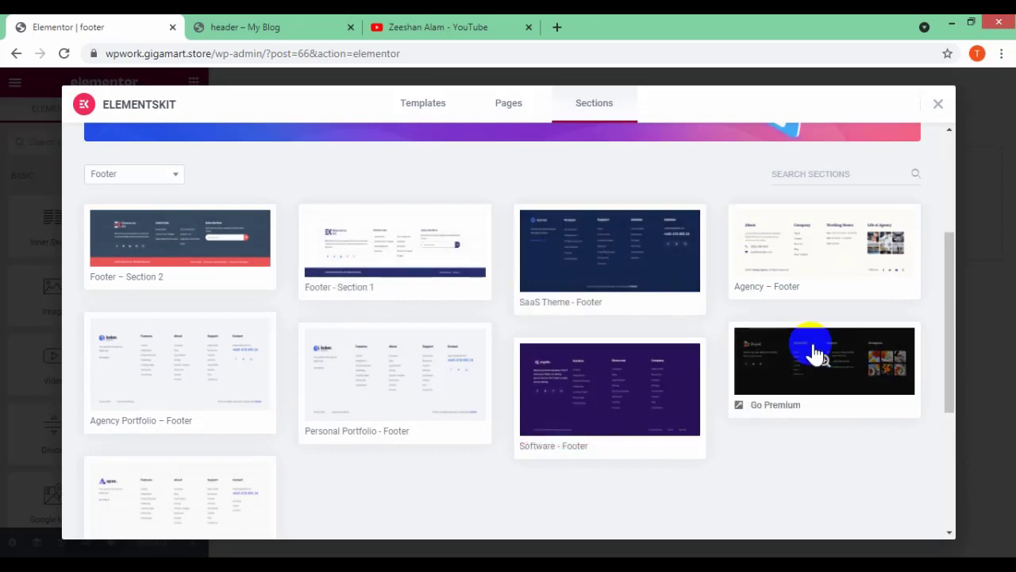
scroll(842, 230, "up", 2)
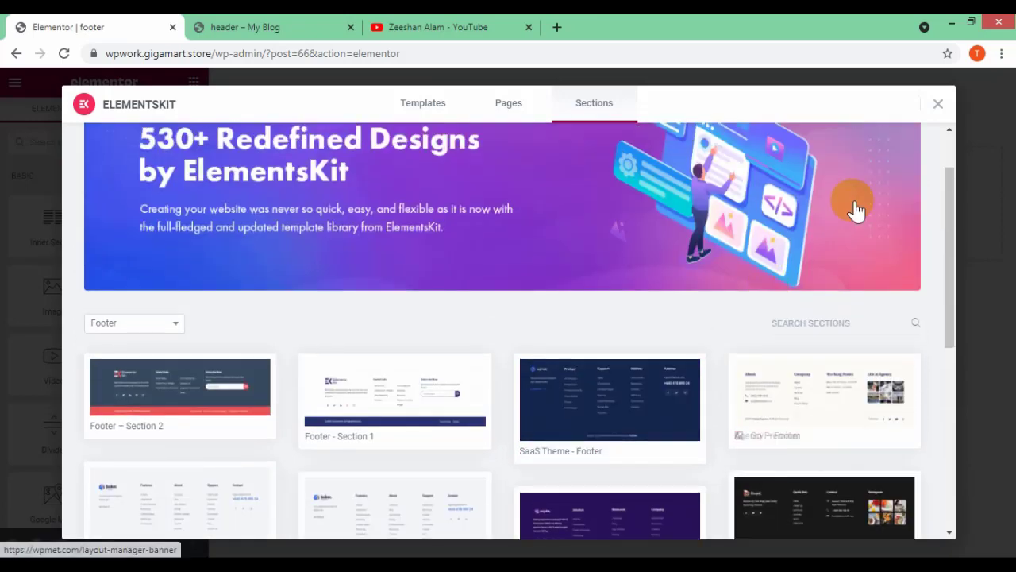
left_click(938, 104)
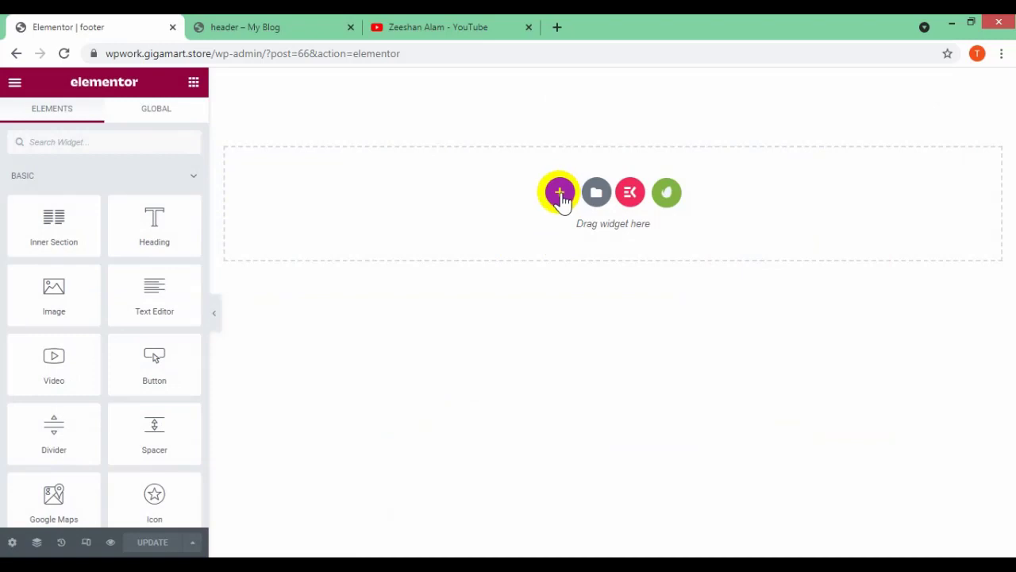
Add a section with three equal columns to the footer and set its background colour to black (#000000)
left_click(560, 195)
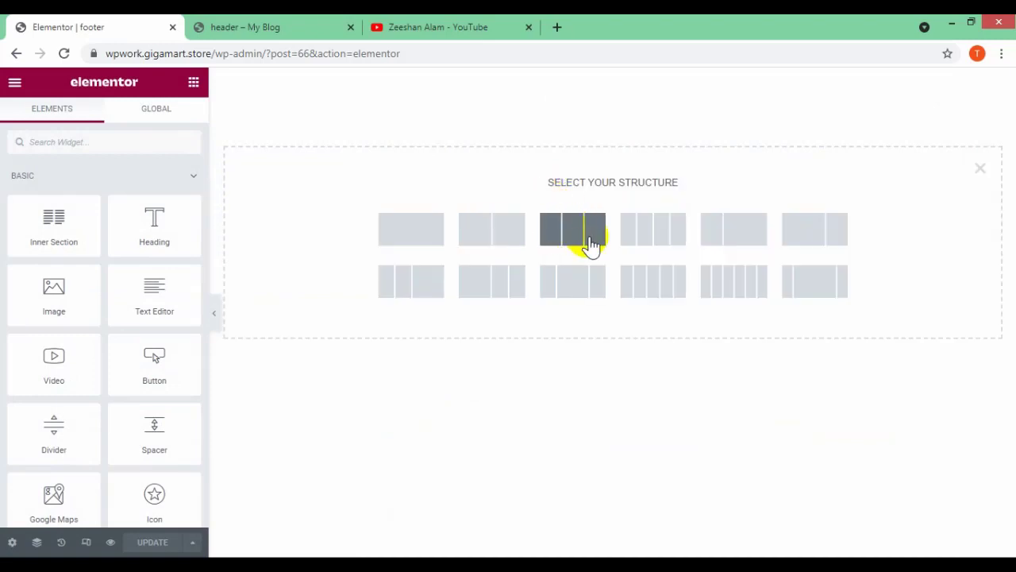
left_click(553, 249)
left_click(104, 119)
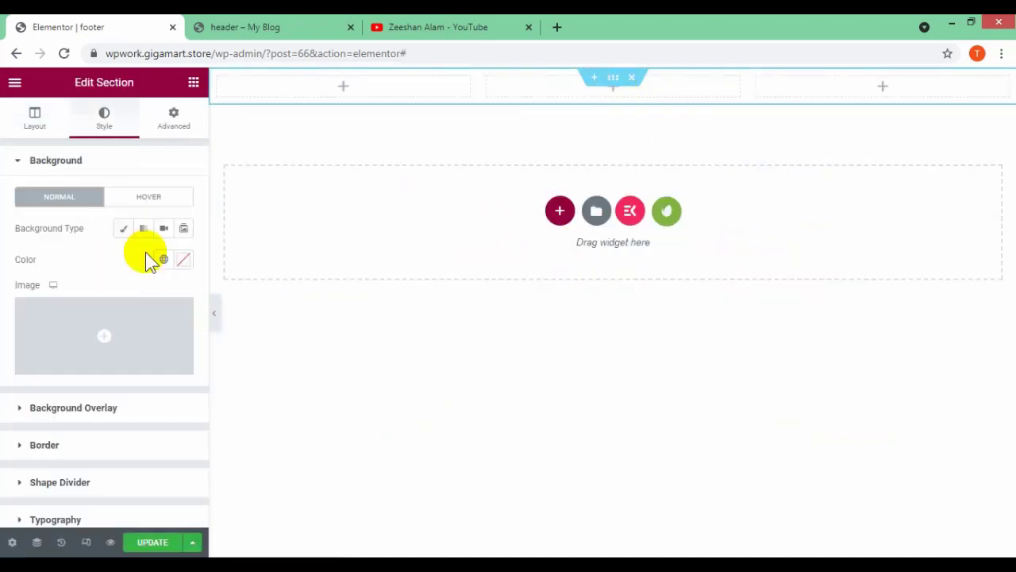
left_click(181, 270)
left_click_drag(152, 352, 68, 482)
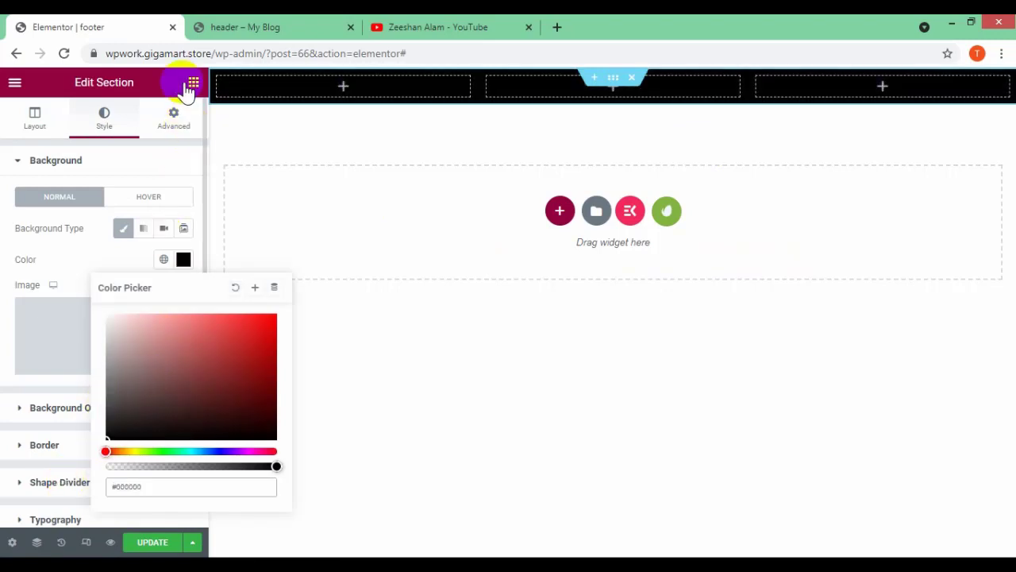
Unlink the footer section's padding values and set the top padding to 20 px and the bottom padding to 80 px
left_click(174, 119)
left_click(174, 276)
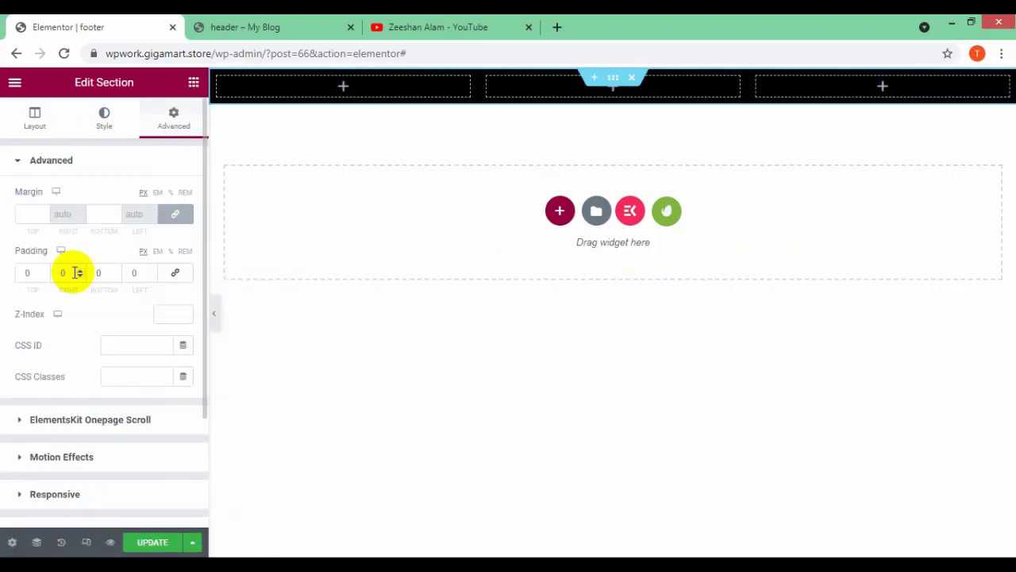
left_click(17, 273)
type("20")
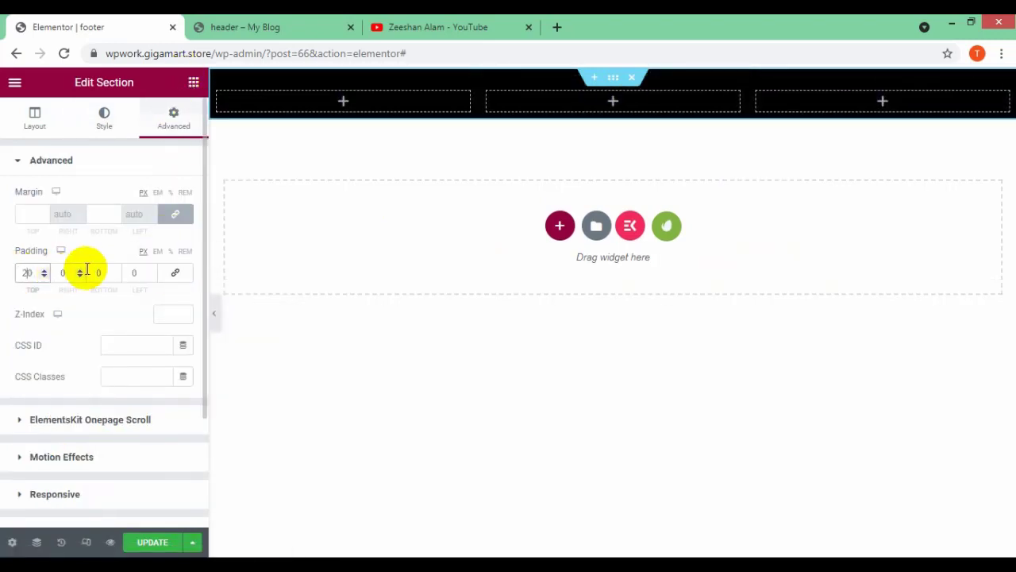
left_click(93, 273)
type("80")
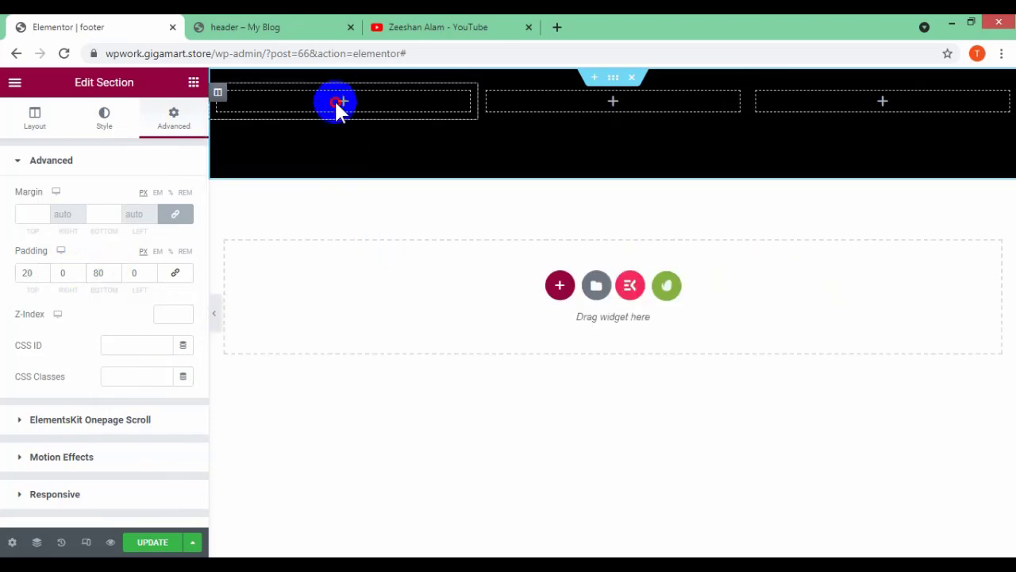
Add a heading reading "ABOUT" to the first column with a Text Editor widget below it
left_click(341, 101)
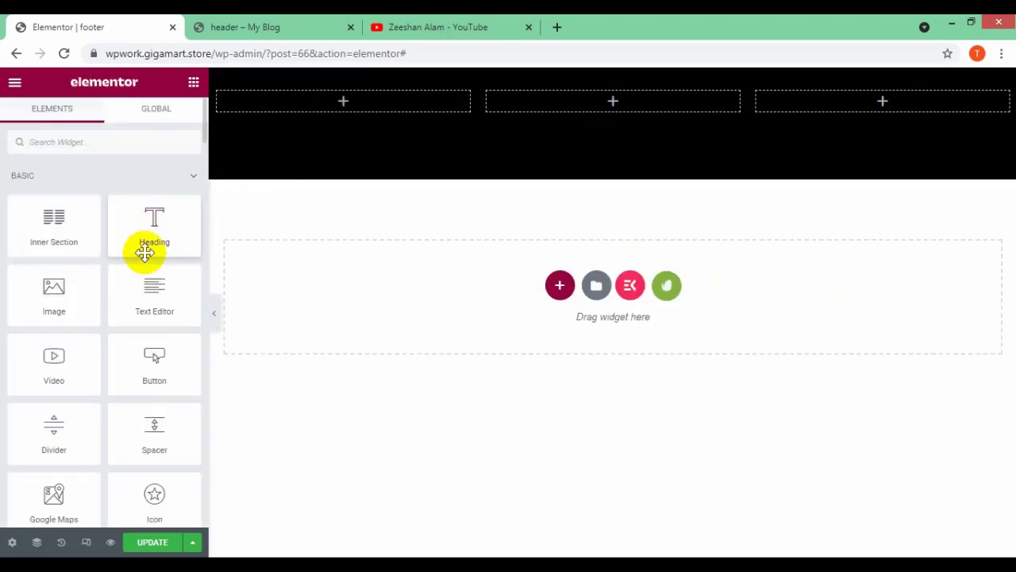
left_click_drag(138, 236, 350, 103)
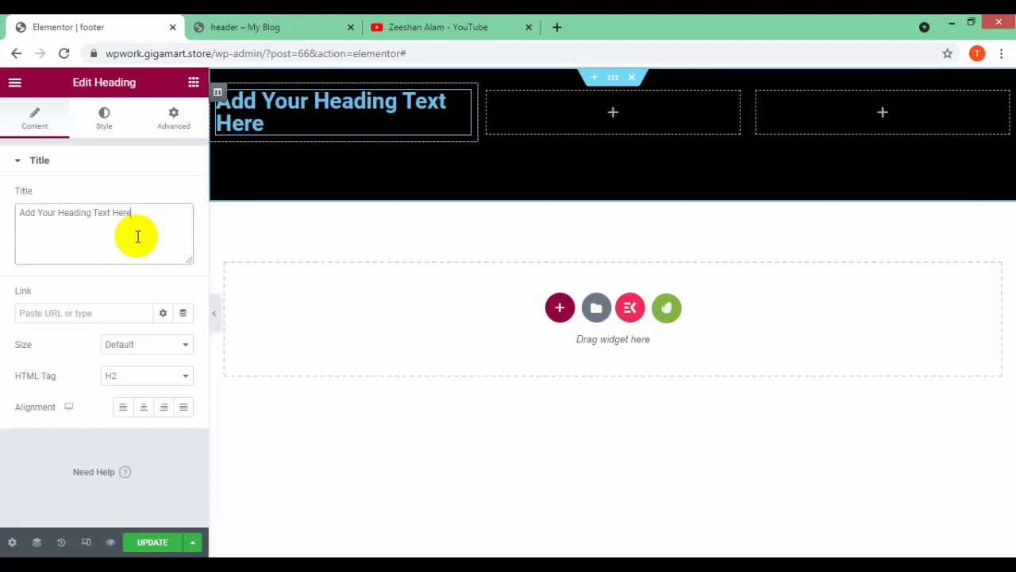
left_click(137, 237)
key("ctrl+a")
type("ABOUT")
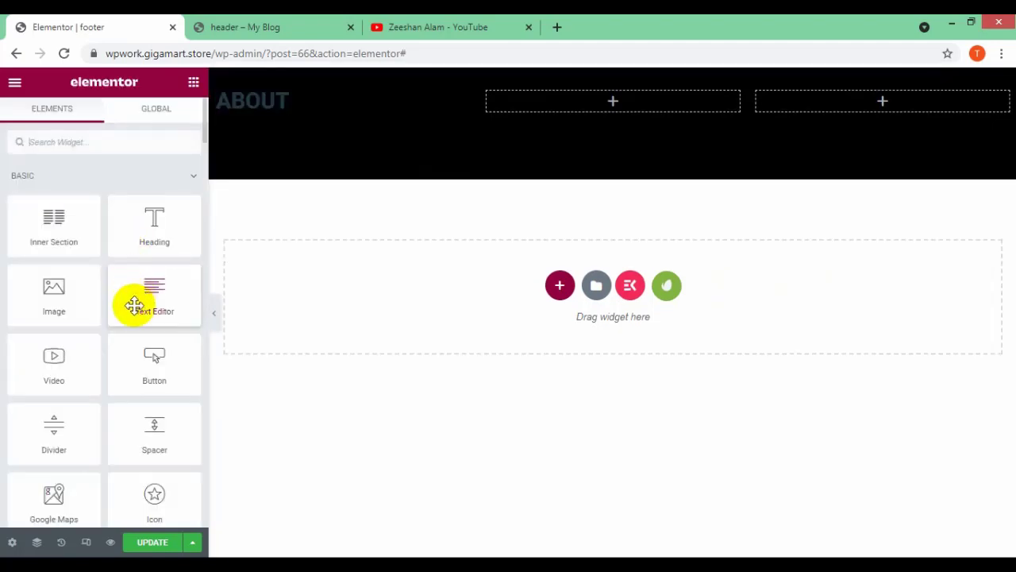
left_click_drag(136, 302, 268, 108)
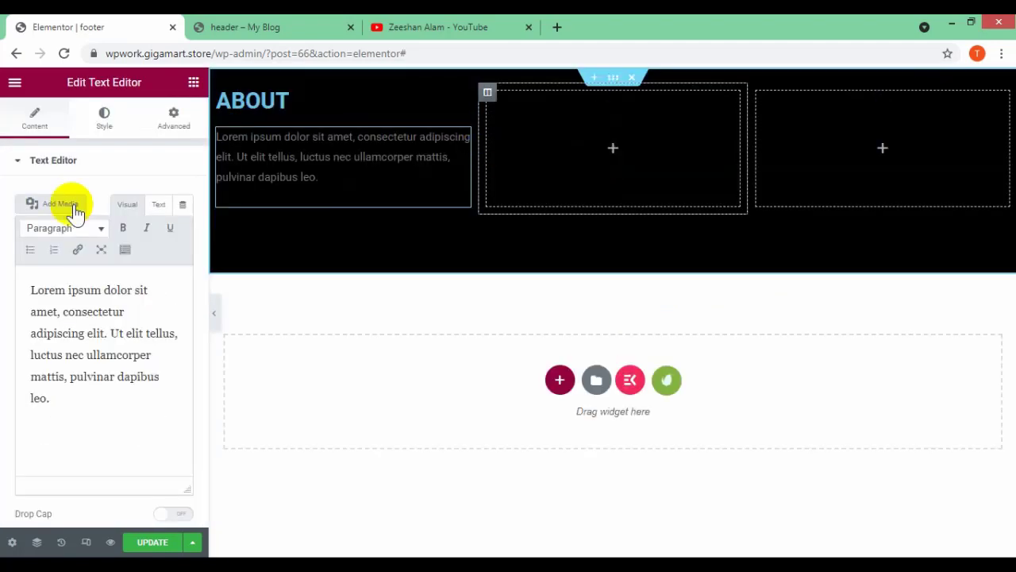
Add a heading reading "TOP PAGES" to the second column with an Icon List widget below it
left_click_drag(131, 231, 627, 148)
triple_click(102, 210)
type("TOP PAGES")
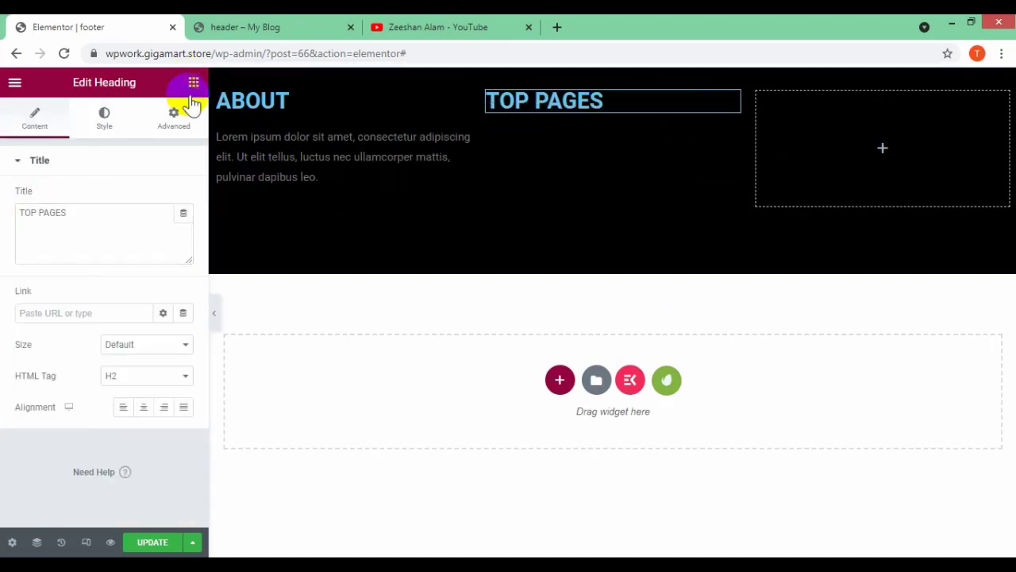
left_click(193, 81)
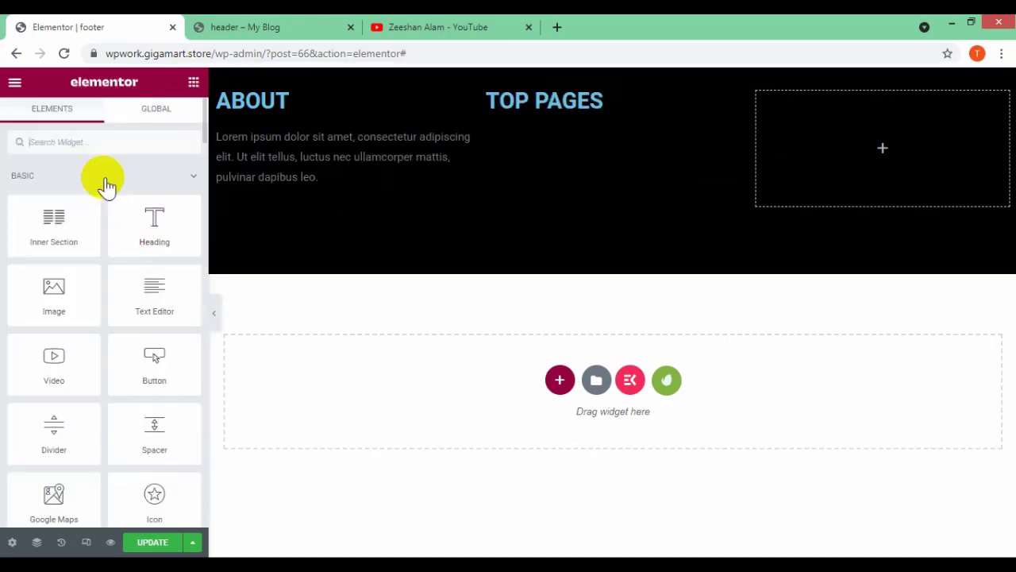
left_click(101, 140)
type("icon")
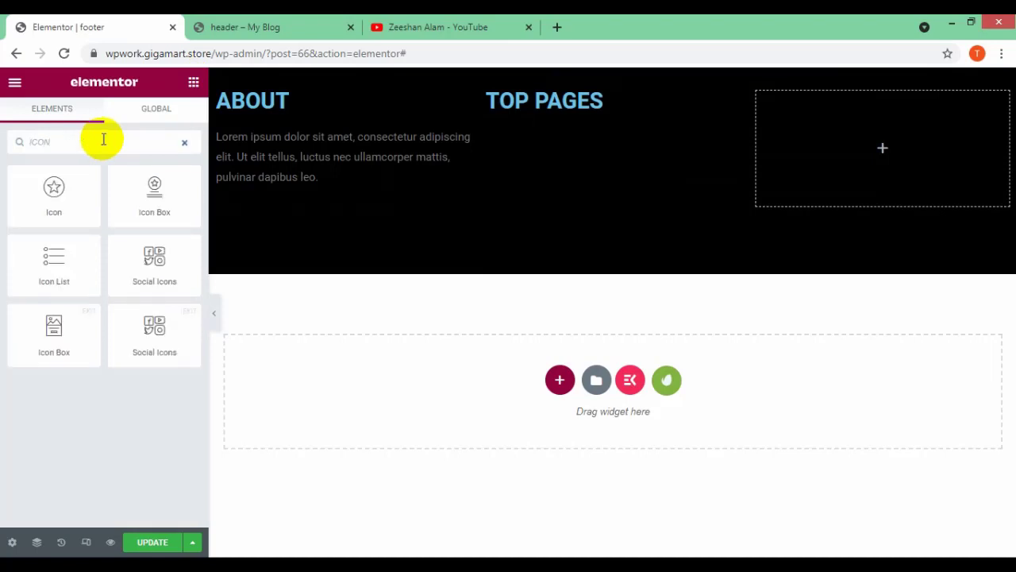
left_click_drag(98, 270, 586, 108)
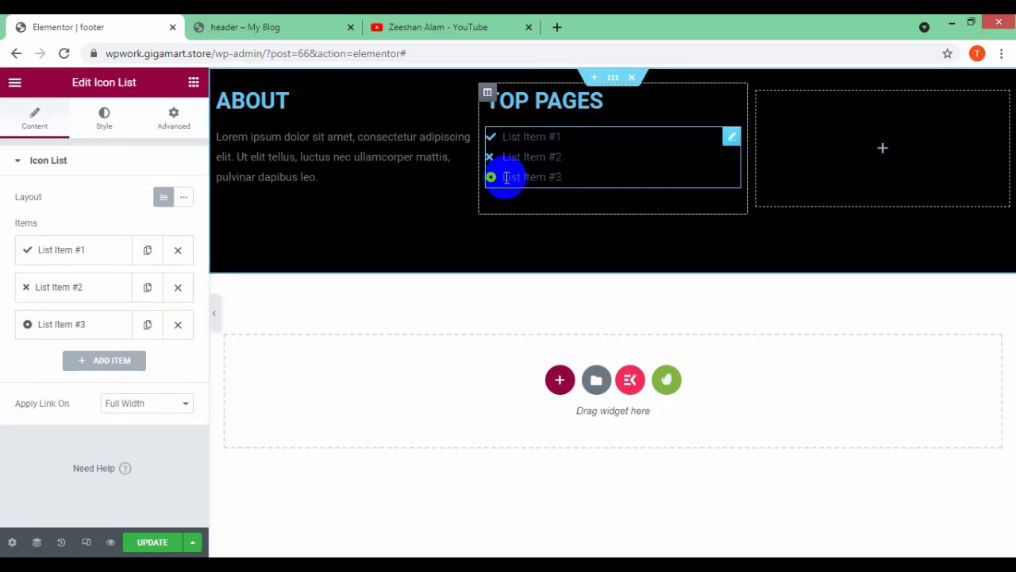
Set the text colour of the "ABOUT" and "TOP PAGES" headings to white
left_click(311, 111)
left_click(104, 117)
left_click(183, 196)
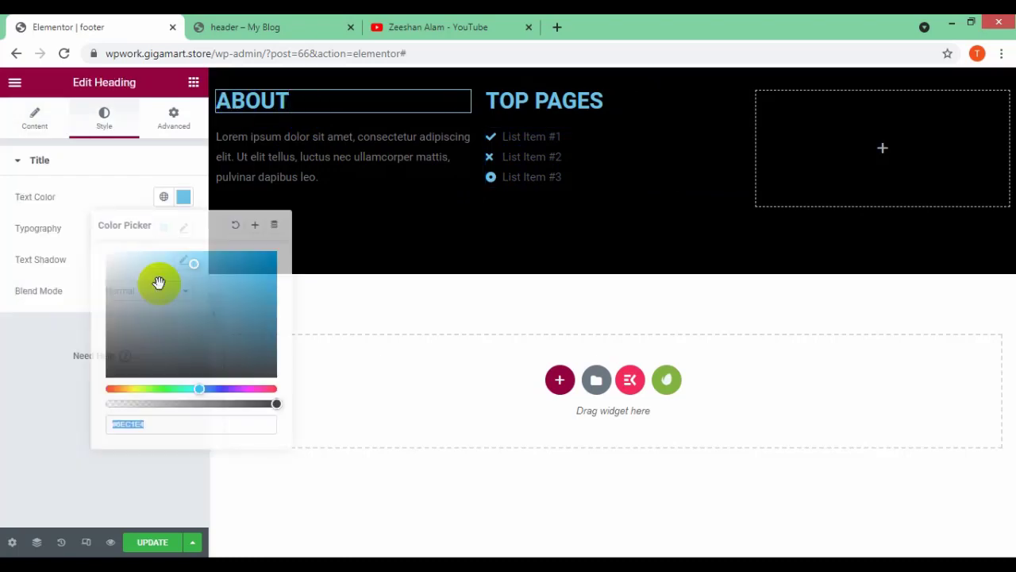
left_click_drag(159, 281, 72, 205)
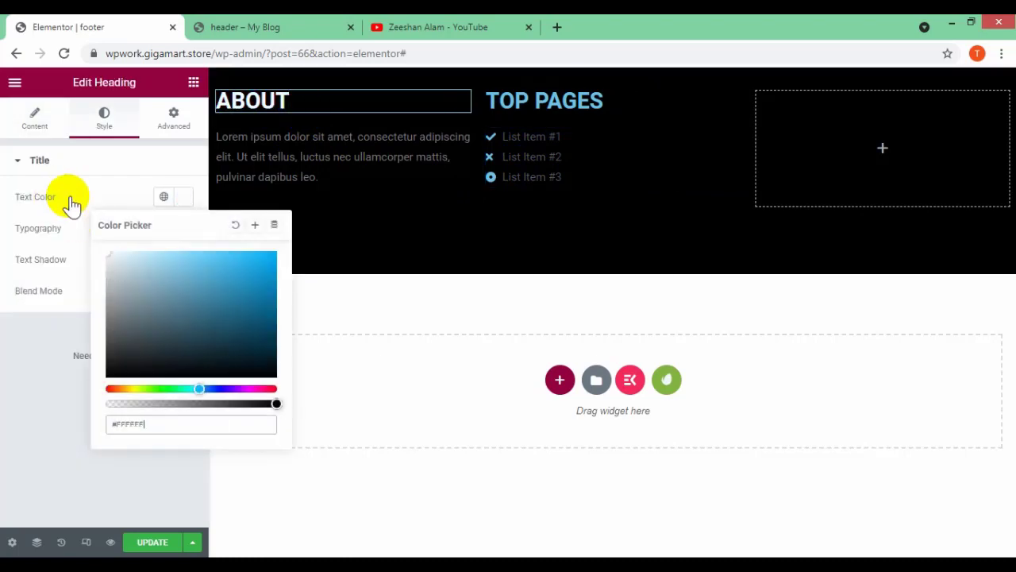
left_click(614, 105)
left_click(119, 119)
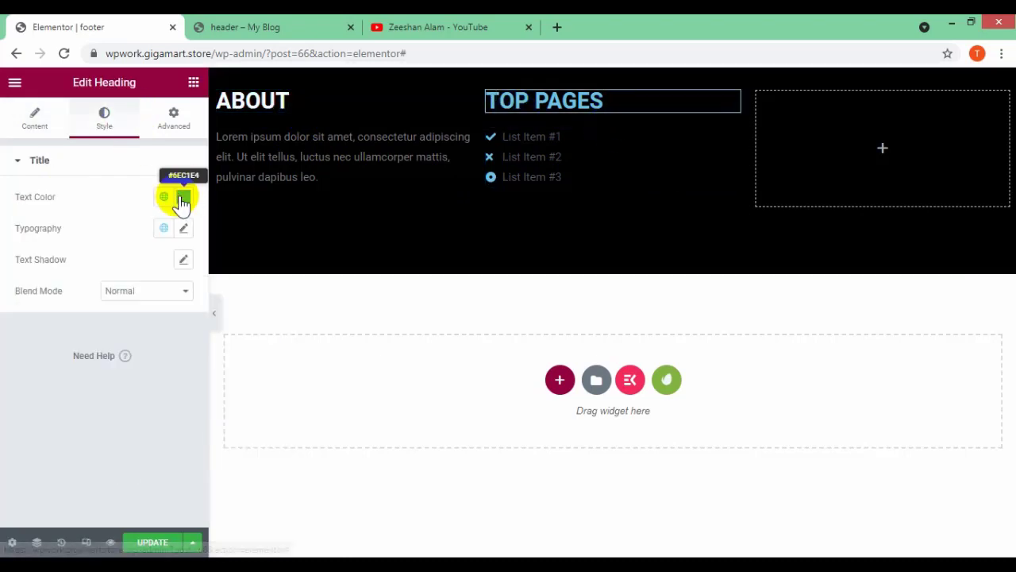
left_click(183, 197)
left_click_drag(136, 268, 106, 249)
Set the text colour of the paragraph under "ABOUT" and of the icon list under "TOP PAGES" to white
left_click(344, 177)
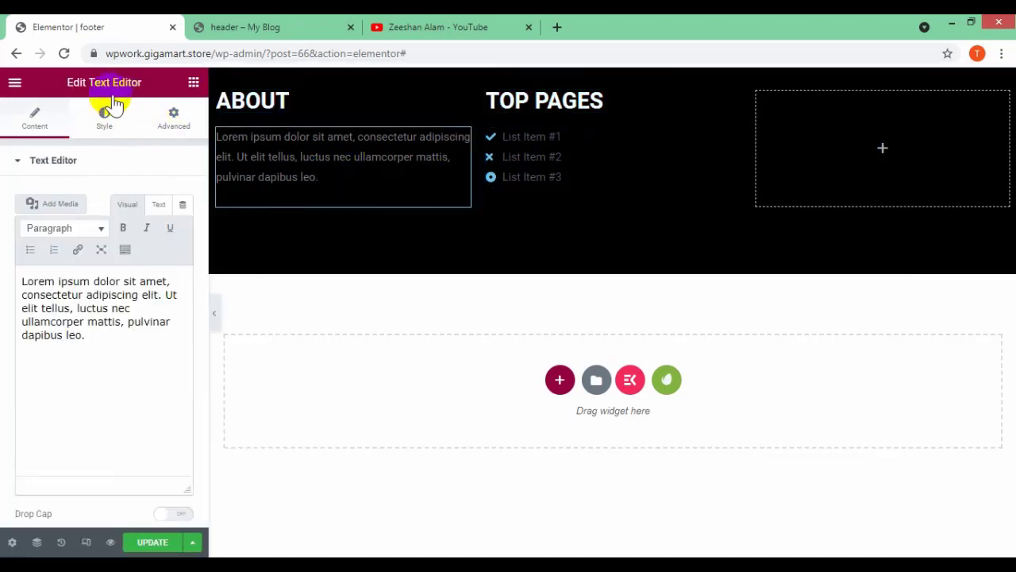
left_click(115, 108)
left_click(182, 228)
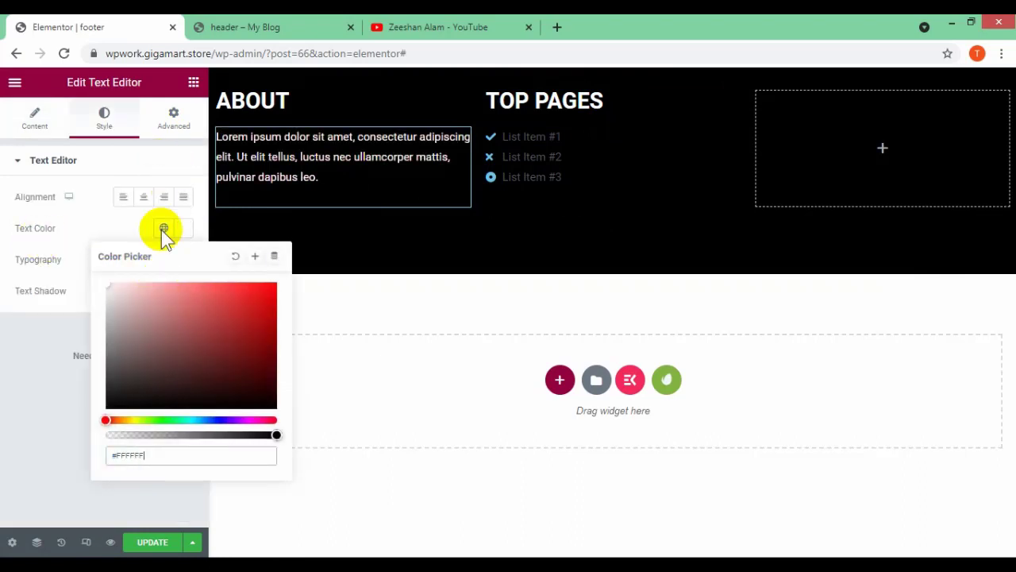
left_click(532, 156)
left_click(104, 119)
left_click(184, 271)
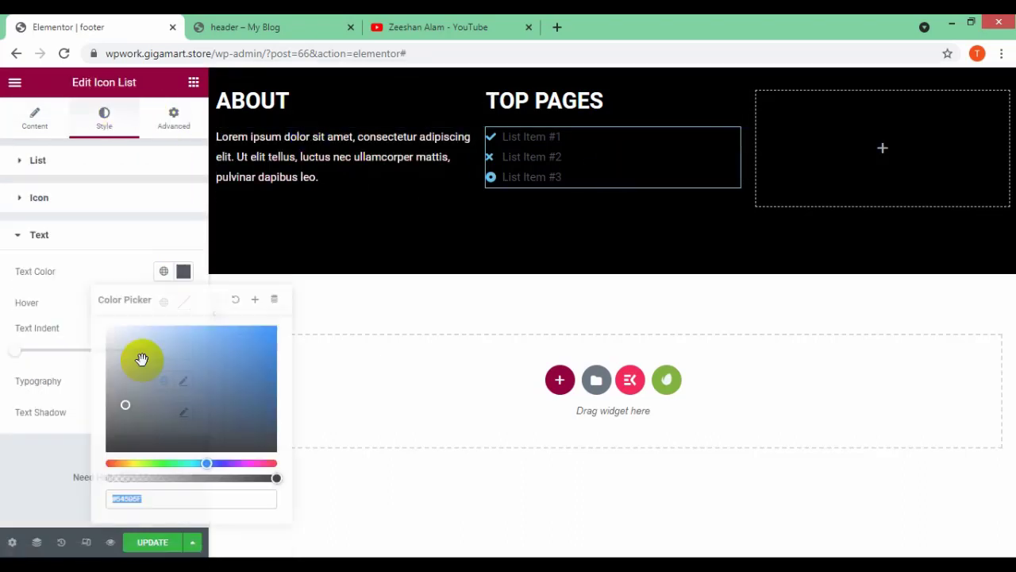
left_click_drag(141, 359, 63, 289)
left_click(50, 431)
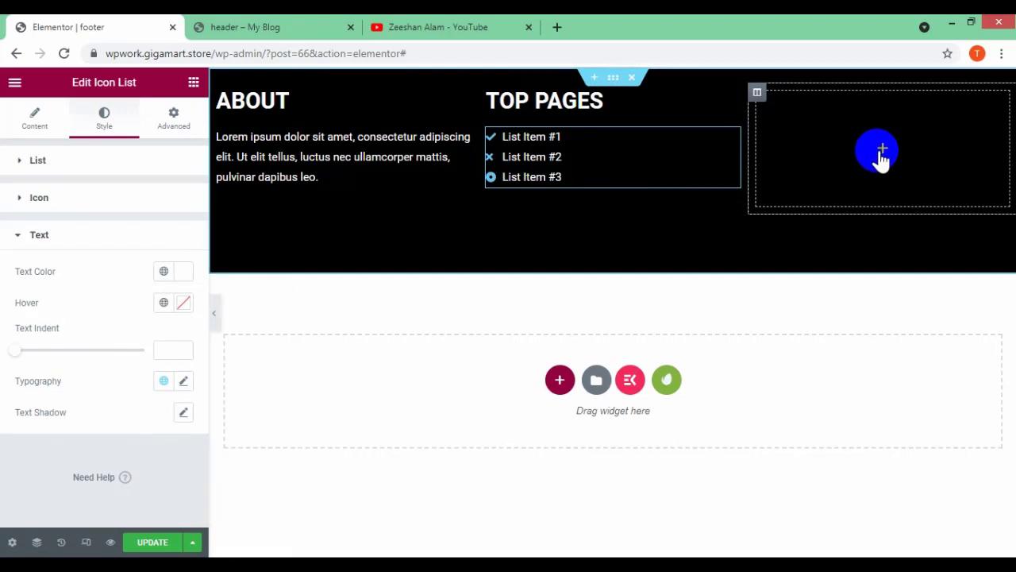
Add a heading reading "CONTACT" to the third column and set its text colour to white
left_click(882, 155)
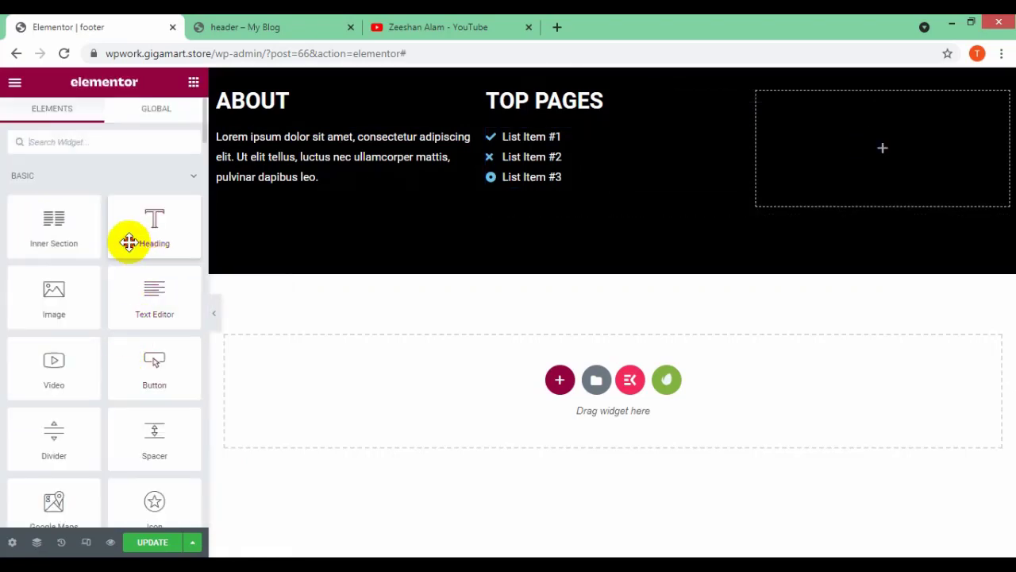
left_click_drag(129, 242, 874, 143)
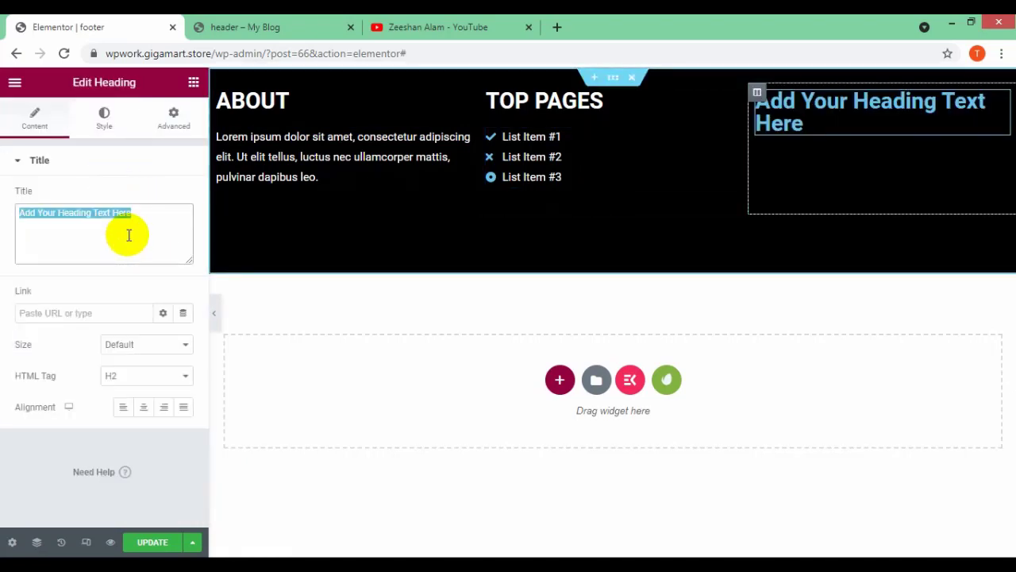
type("CONTACT")
left_click(104, 117)
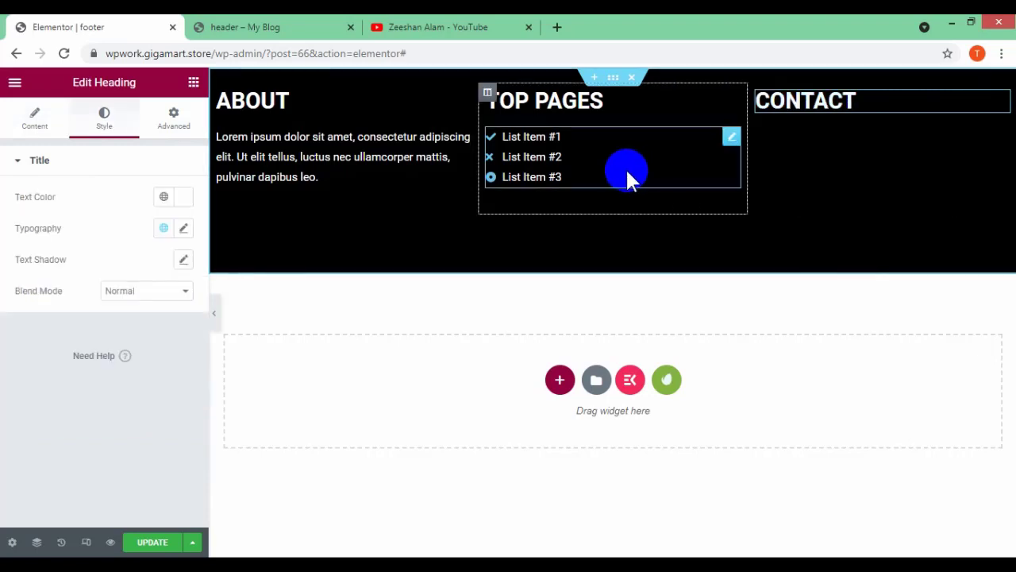
Add an Icon List widget below the "CONTACT" heading and set its text colour to white
right_click(626, 168)
left_click(194, 82)
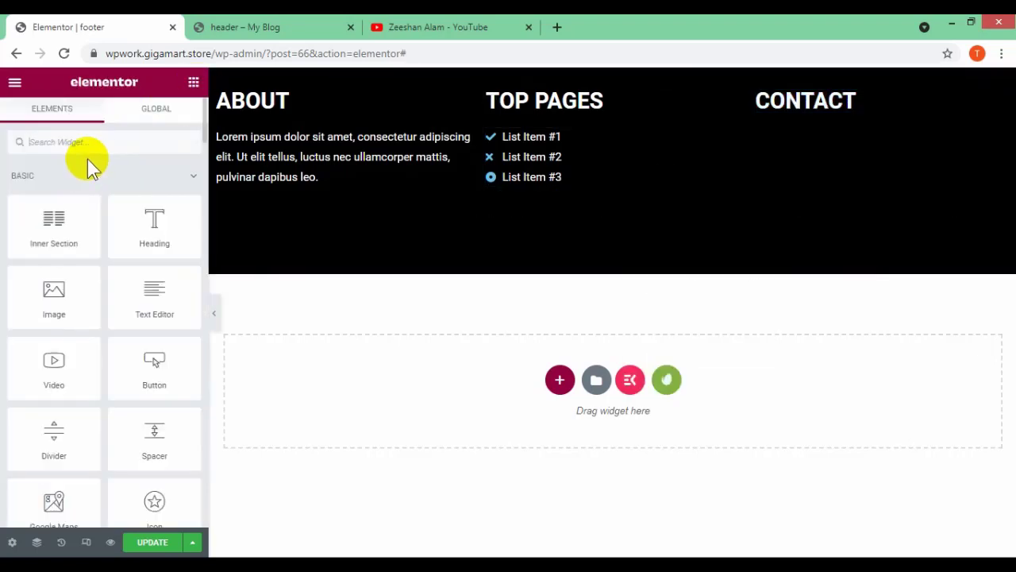
type("icon")
left_click_drag(52, 262, 749, 140)
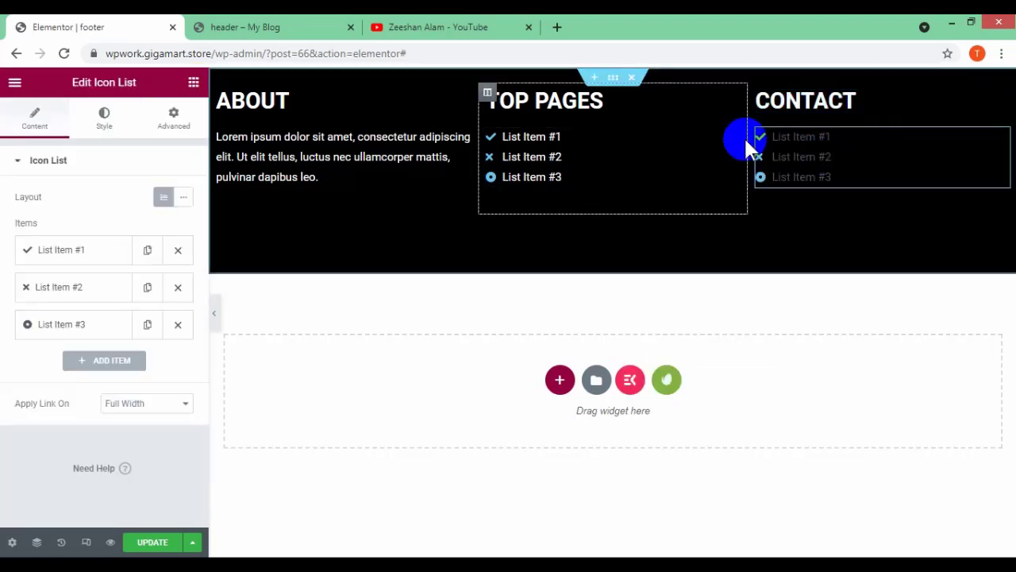
left_click(120, 123)
left_click(132, 362)
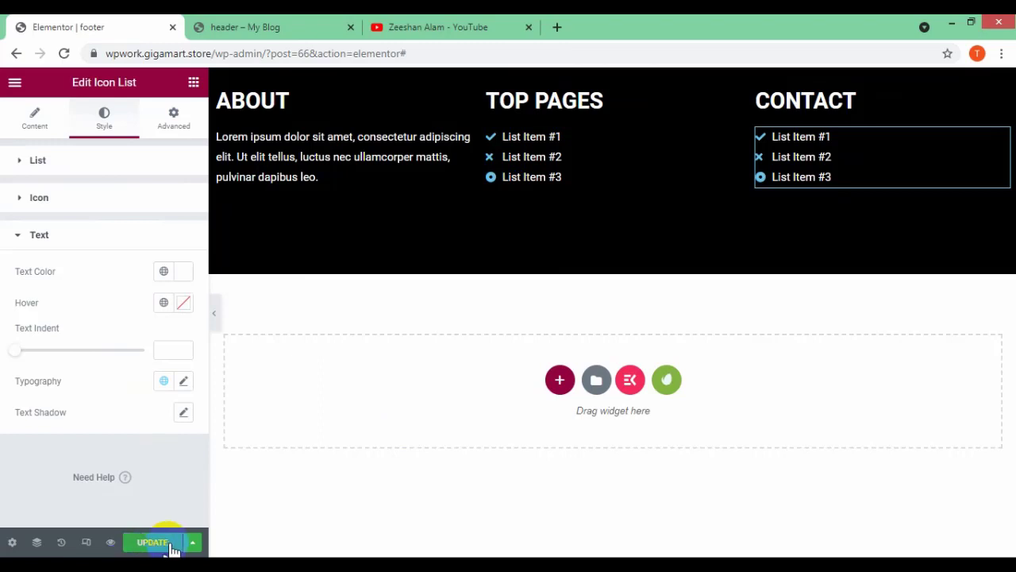
View the live site's home page and check the custom header and three-column footer
left_click(294, 24)
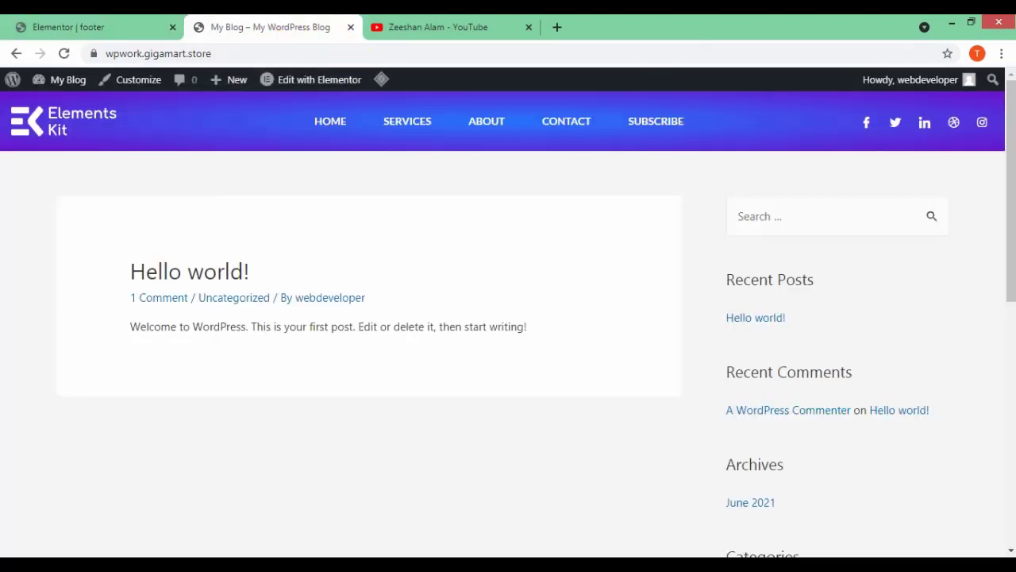
left_click_drag(1008, 227, 1002, 503)
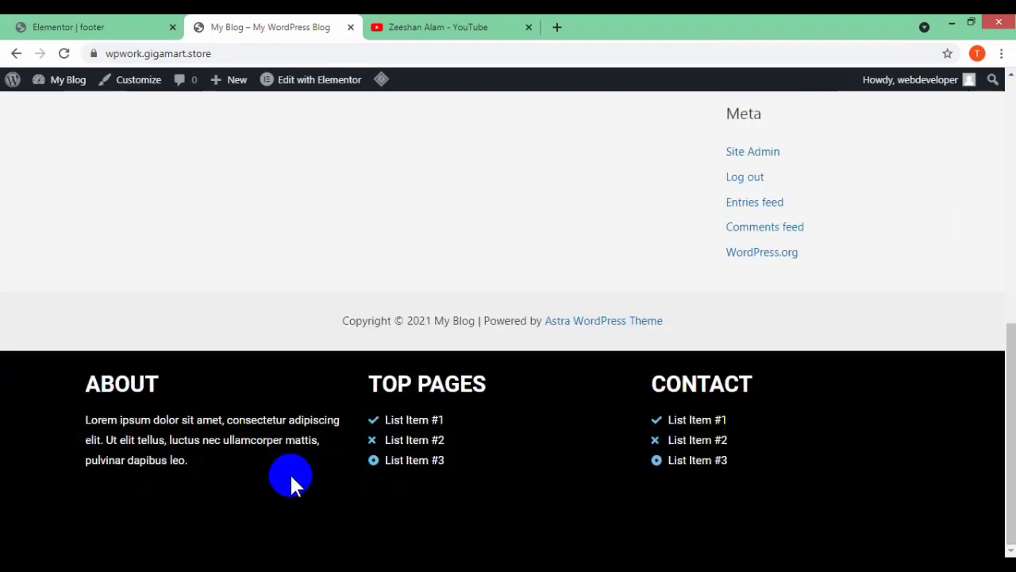
left_click(435, 458)
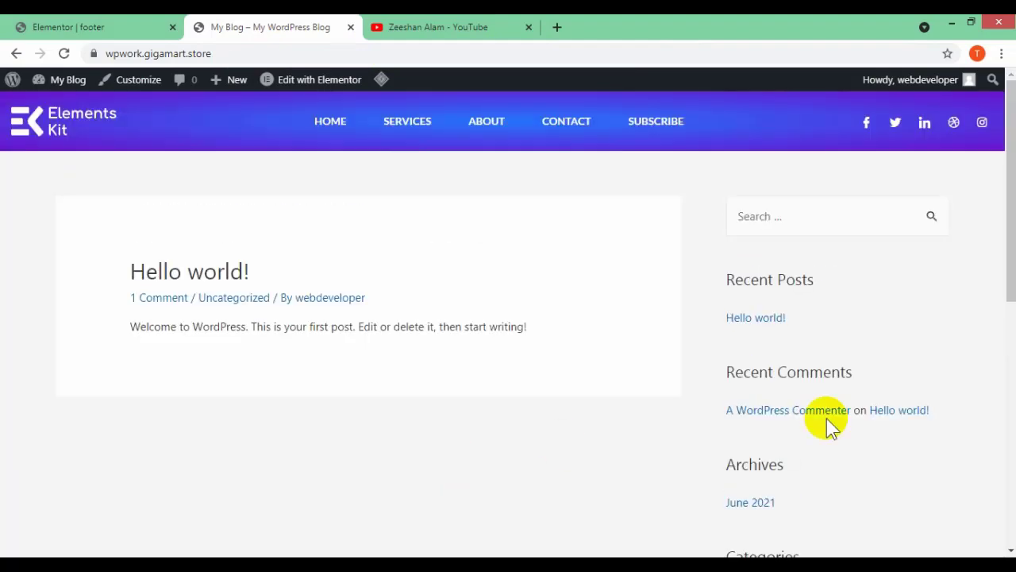
Open the "Hello world!" post from the recent posts and check the header and footer on that page
left_click(754, 319)
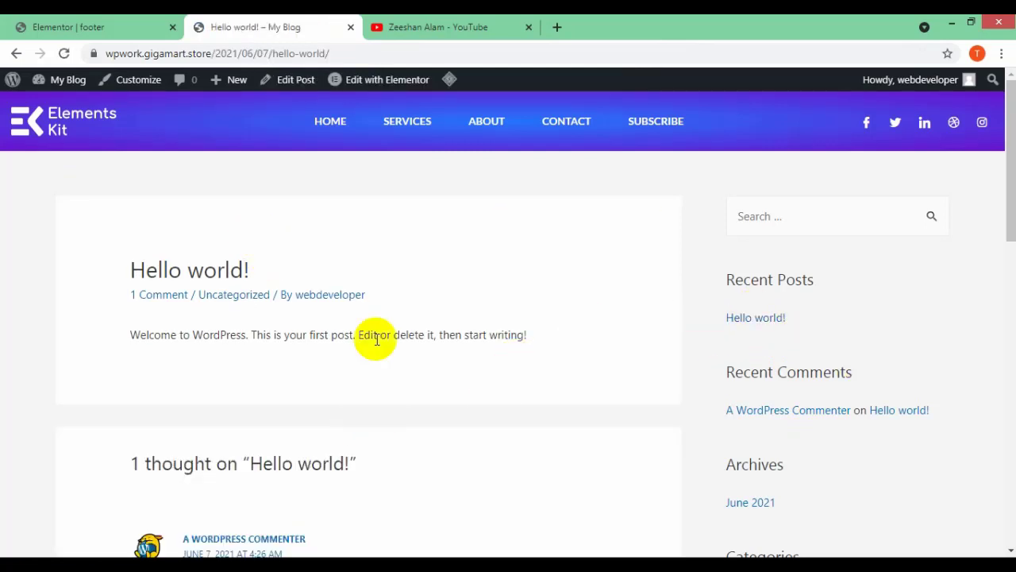
scroll(349, 349, "down", 12)
scroll(278, 381, "up", 11)
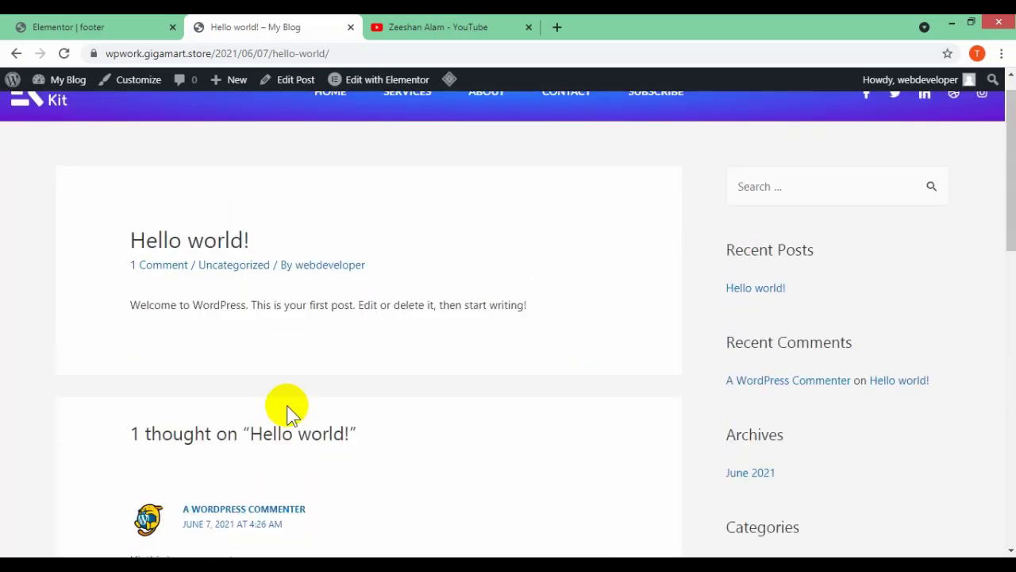
scroll(287, 405, "up", 1)
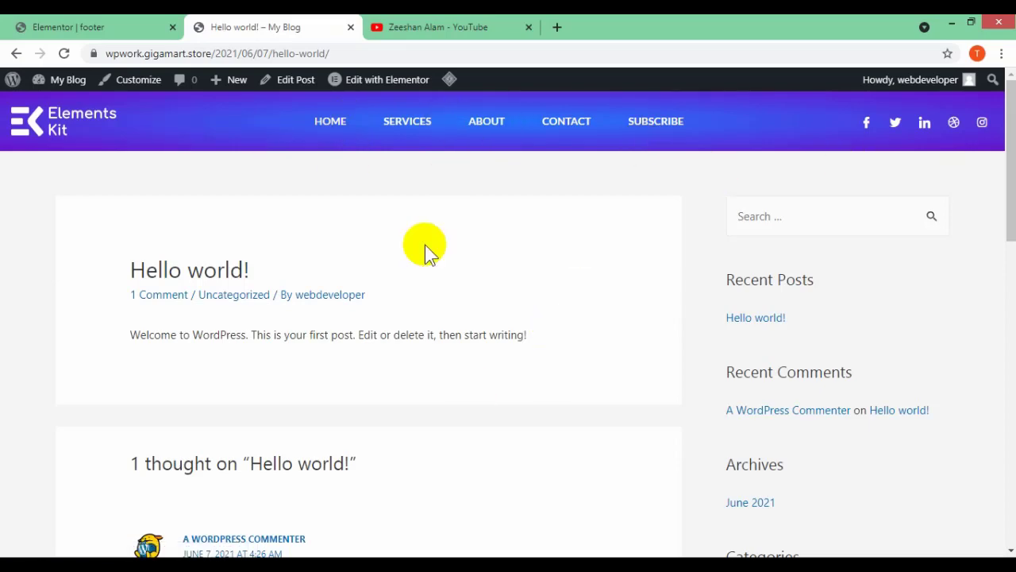
scroll(451, 292, "down", 10)
scroll(450, 292, "up", 10)
Switch to the open YouTube channel's videos page
key("ctrl+Tab")
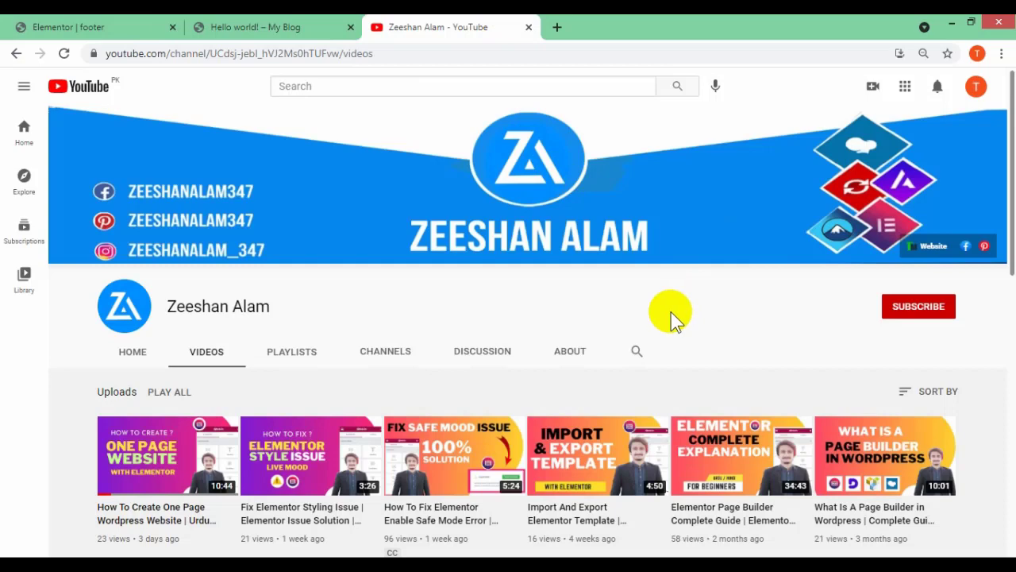